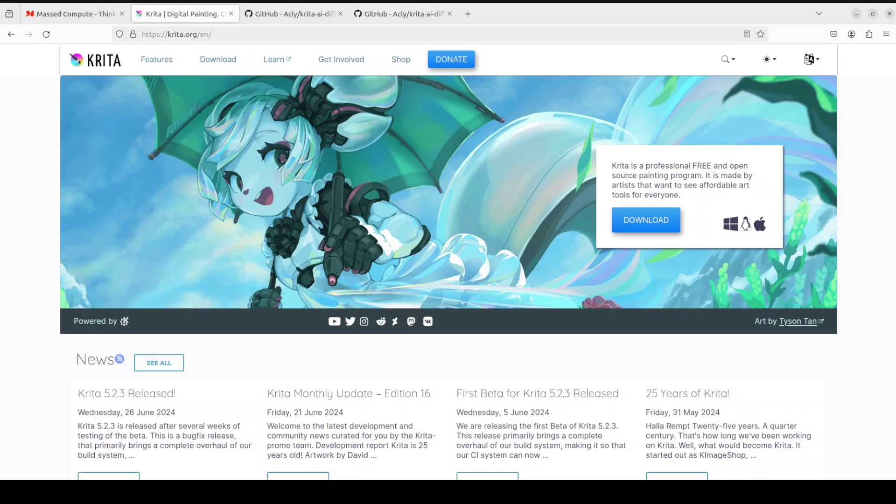
- Switch to the GitHub - Acly/krita-ai-diffusion repository tab
click(310, 16)
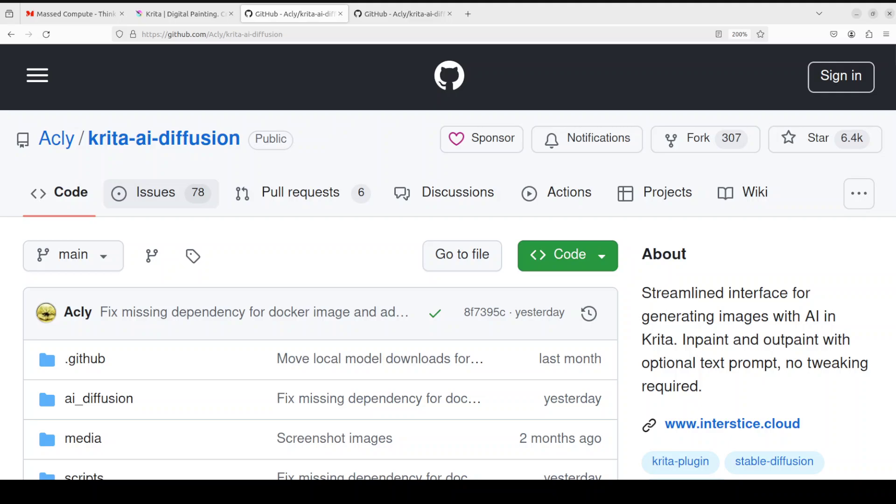
- View the krita-ai-diffusion README with its demo video
click(394, 16)
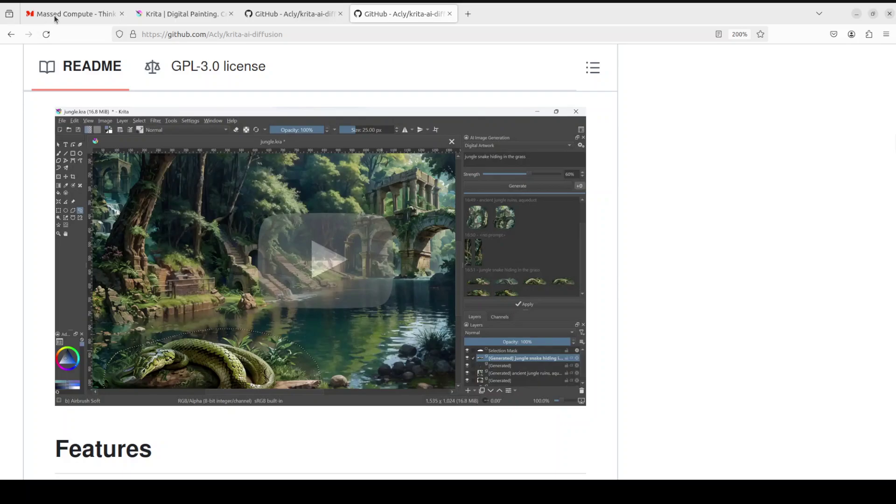
- Bring up the Massed Compute homepage at massedcompute.com
click(70, 14)
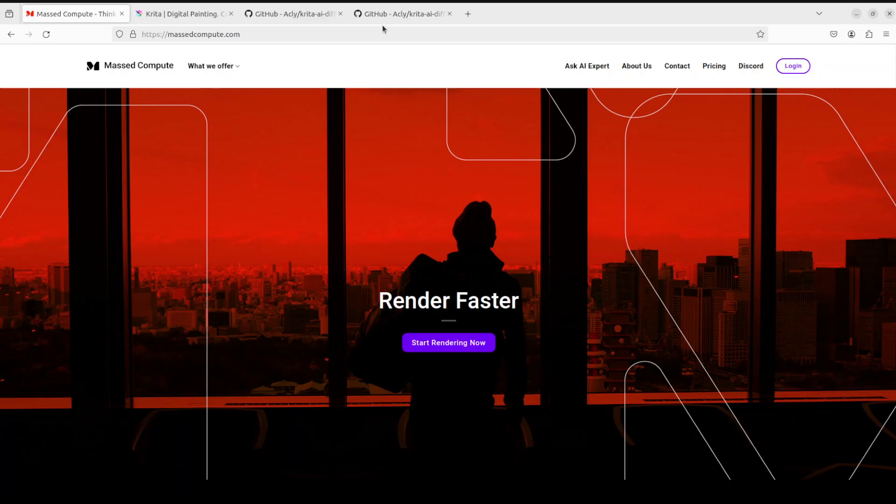
- Return to the krita-ai-diffusion GitHub README showing the demo video
click(399, 17)
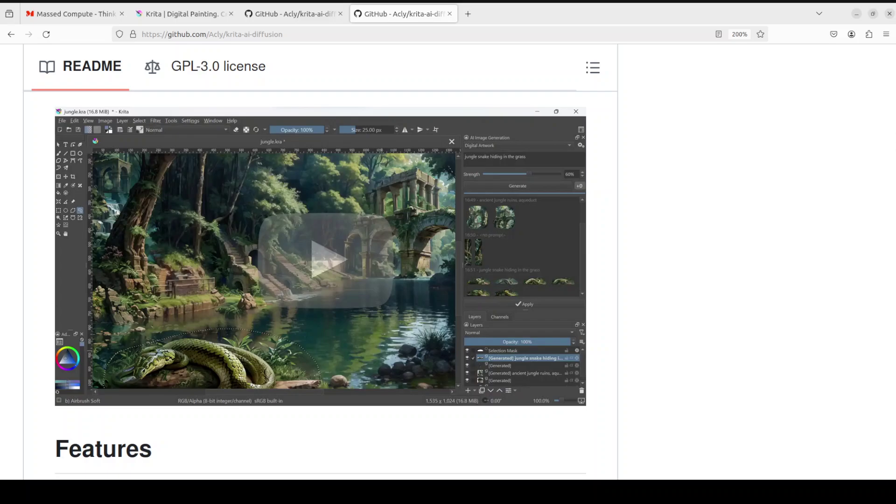
- Download krita-5.2.3-x86_64.appimage, the Linux 64-bit AppImage, from krita.org's download page
click(188, 15)
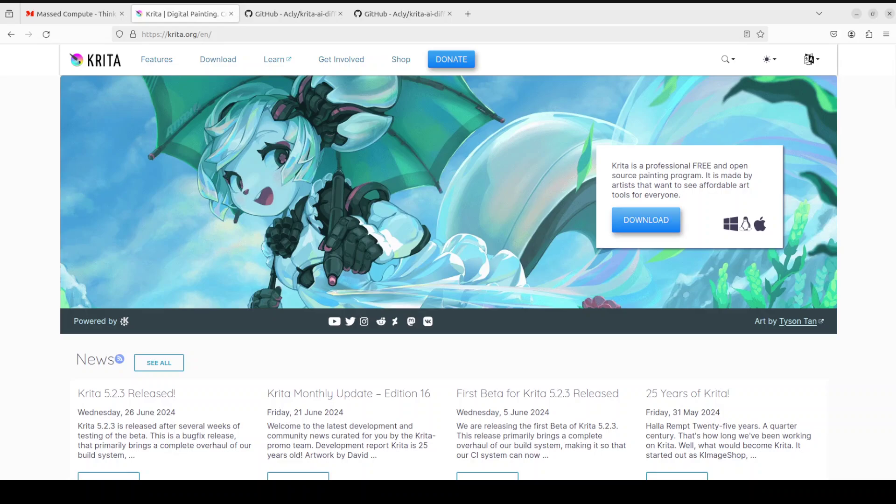
click(638, 220)
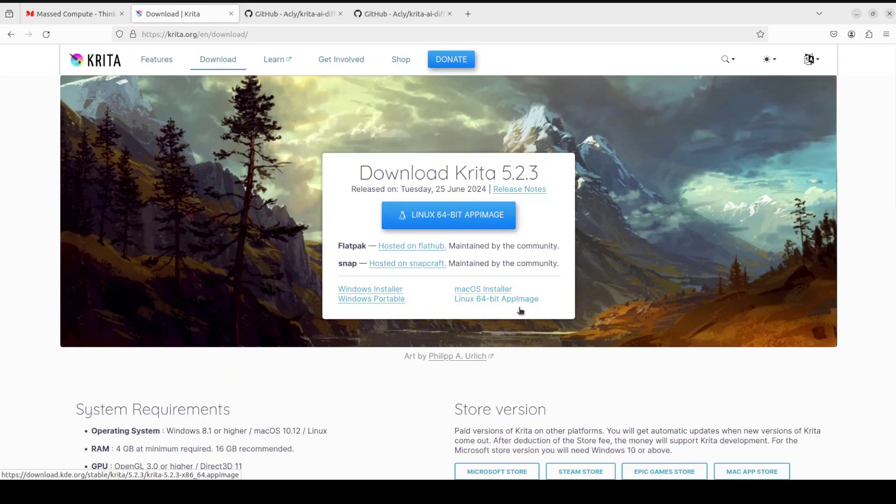
click(442, 216)
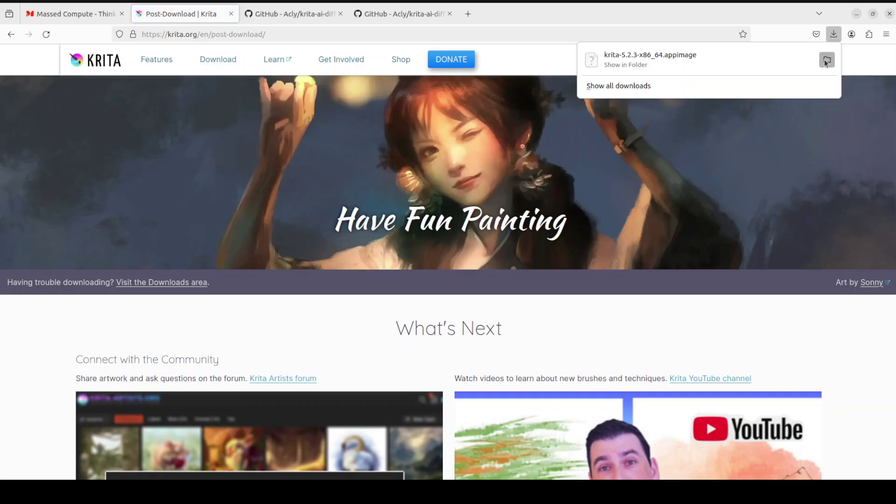
- Open an enlarged terminal and run nvidia-smi to check the GPU status
click(825, 60)
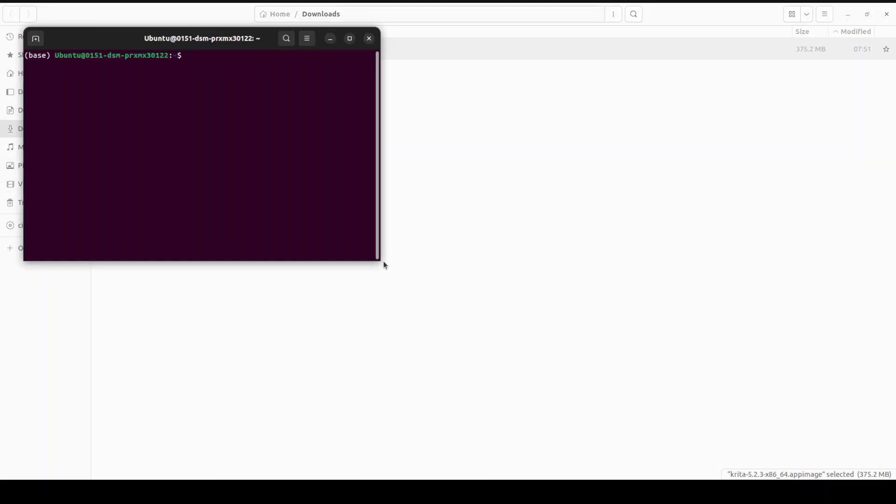
drag(380, 261, 667, 366)
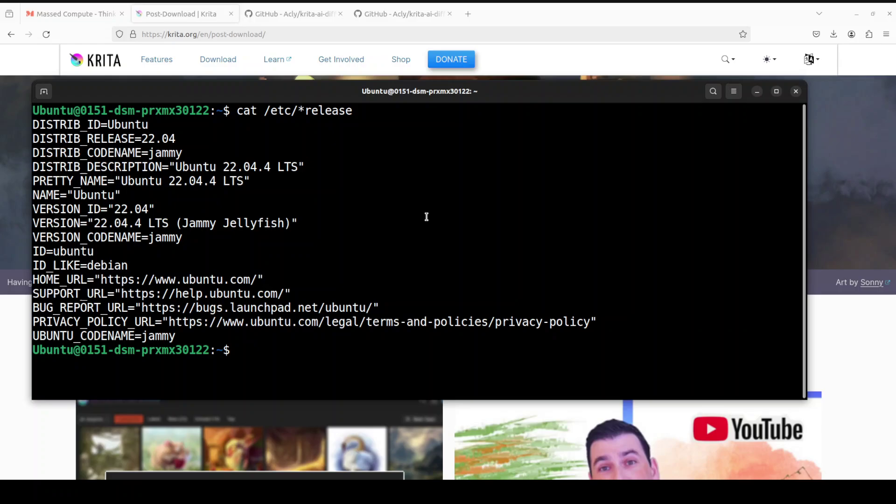
text(nvidia-smi)
key(Return)
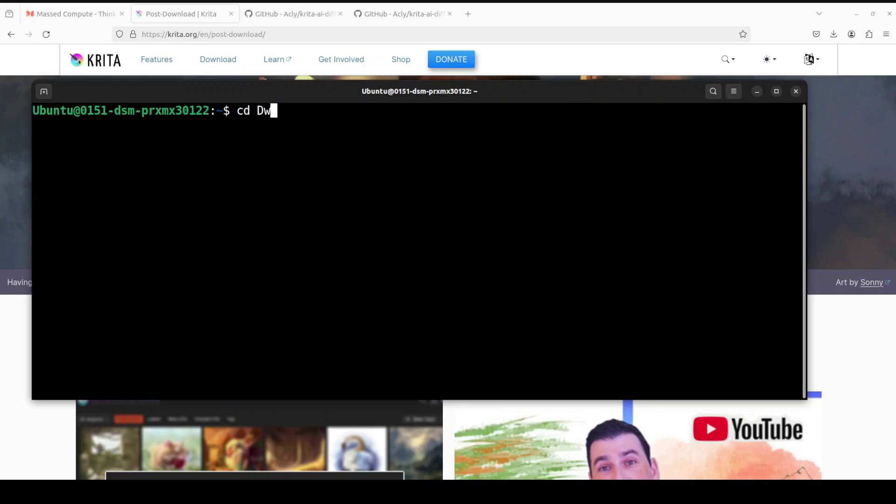
key(BackSpace)
- In Downloads, make krita-5.2.3-x86_64.appimage executable with chmod a+x
text(o)
key(Tab)
key(Return)
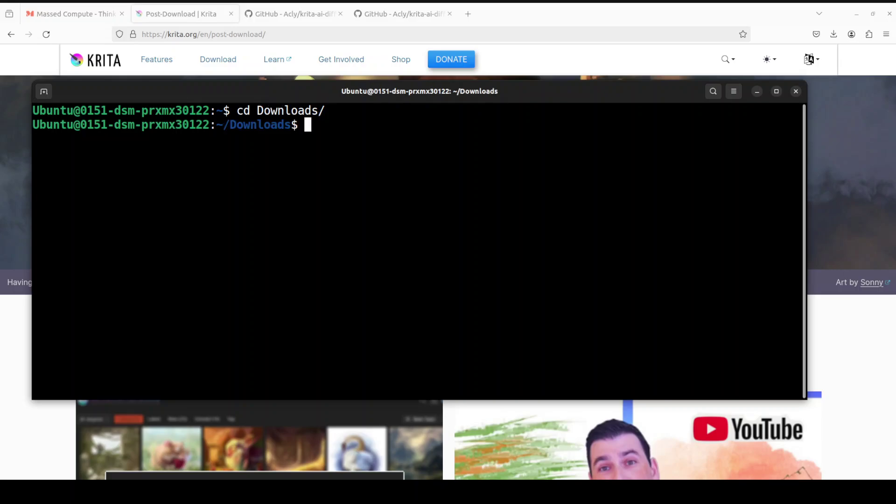
text(ls)
key(Return)
text(chmod a)
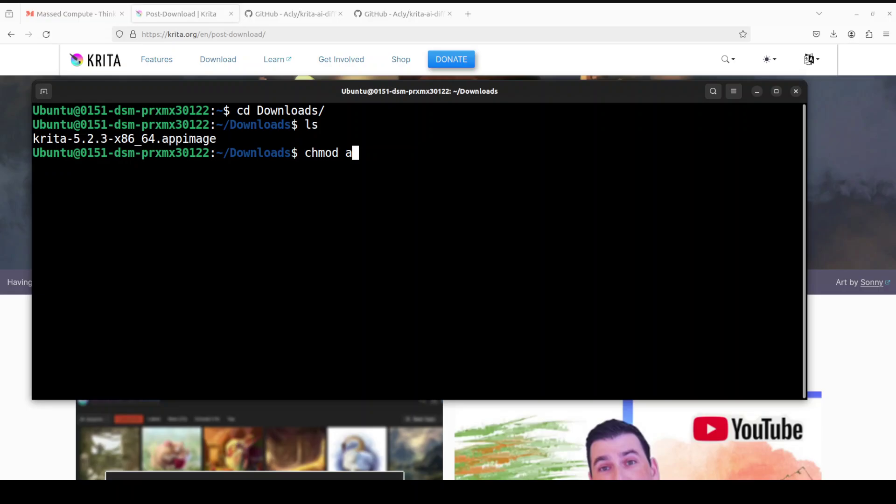
text(+x krit)
key(Tab)
key(Return)
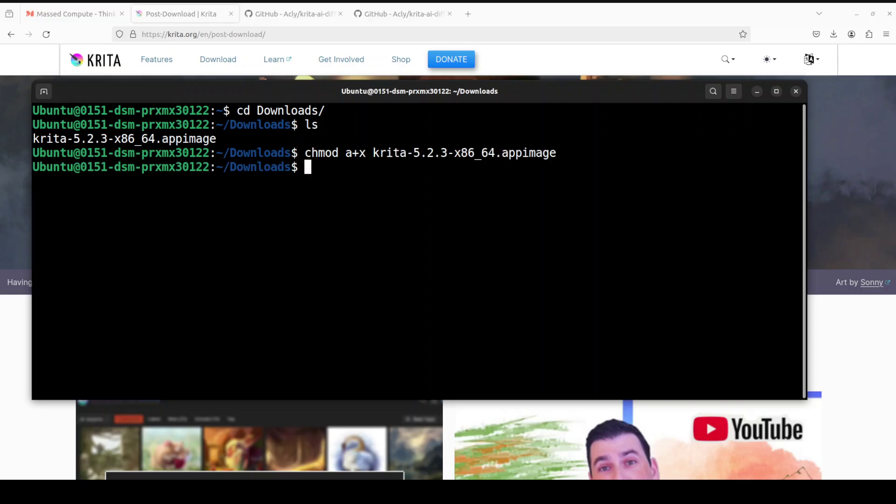
- Launch Krita by running ./krita-5.2.3-x86_64.appimage
text(./ki)
key(BackSpace)
text(rit)
key(Tab)
key(Return)
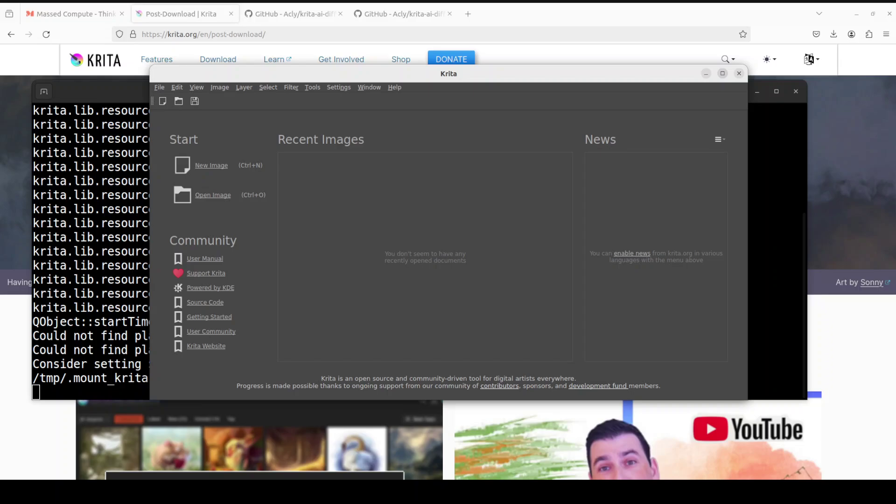
- Maximize the Krita 5.2.3 window and return to the krita.org post-download page in Firefox
click(722, 74)
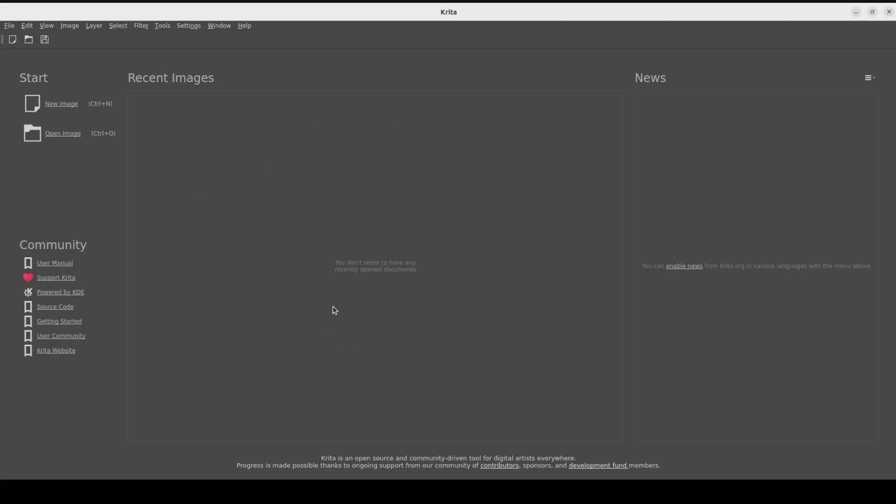
click(60, 105)
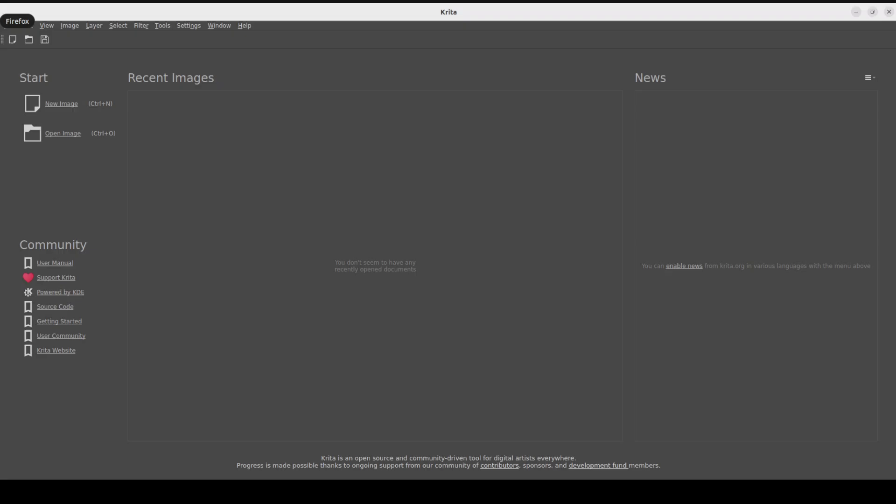
click(5, 21)
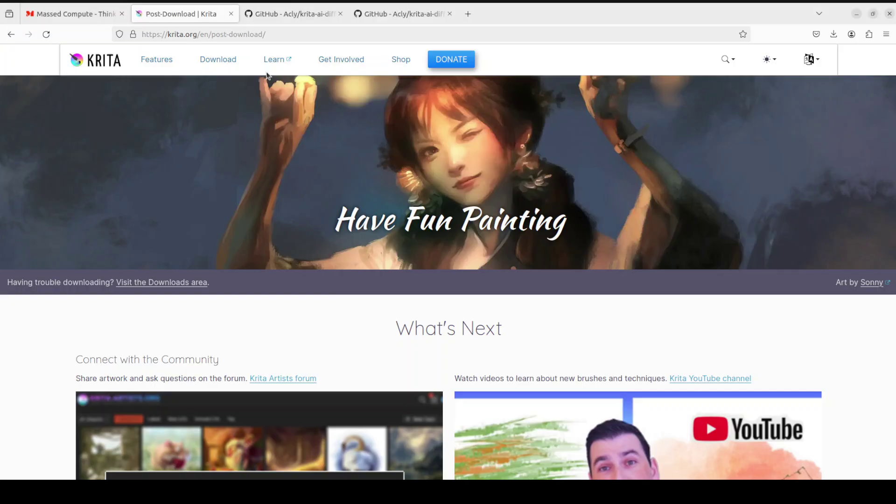
- Open the krita-ai-diffusion repository's latest release, Version 1.24.0
click(291, 14)
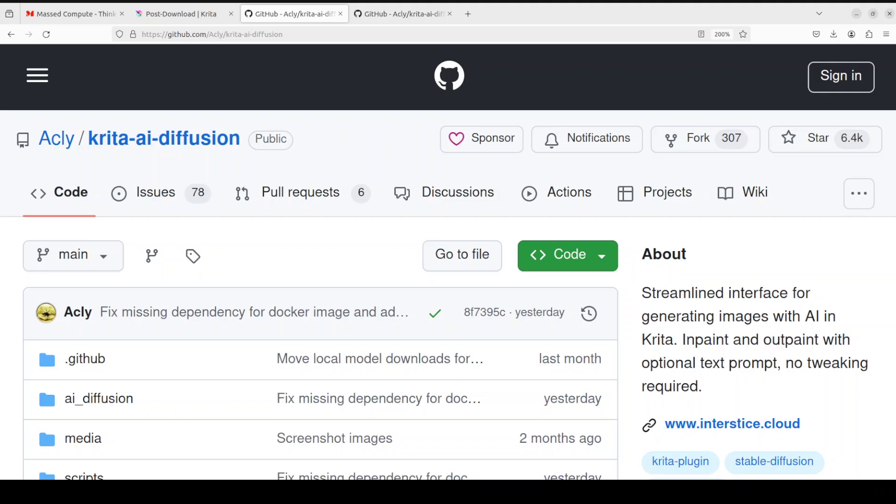
scroll(448, 262, down, 5)
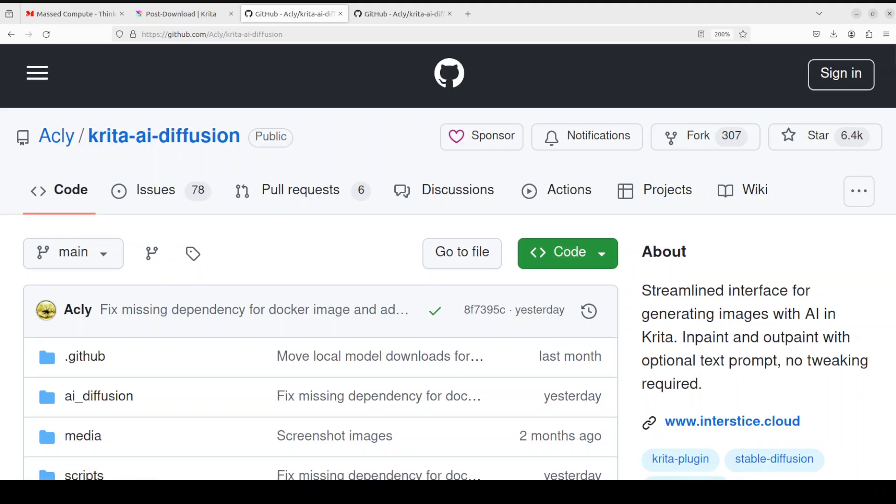
scroll(448, 261, down, 5)
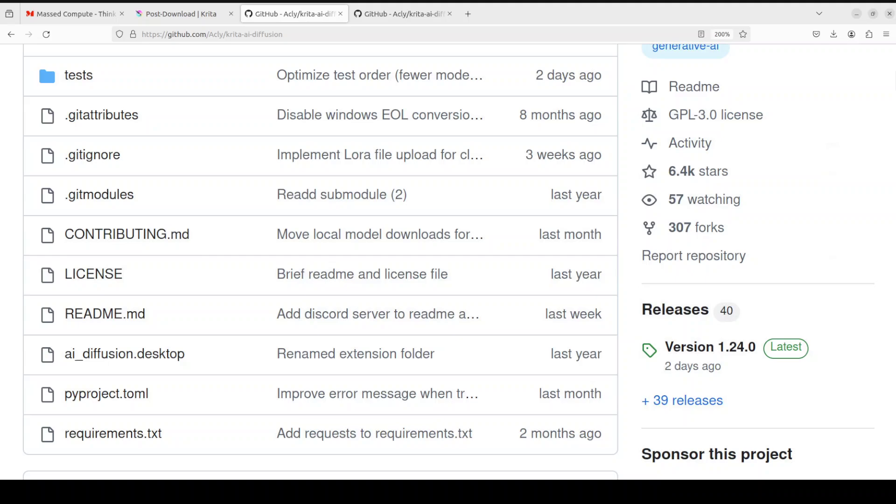
scroll(709, 236, down, 3)
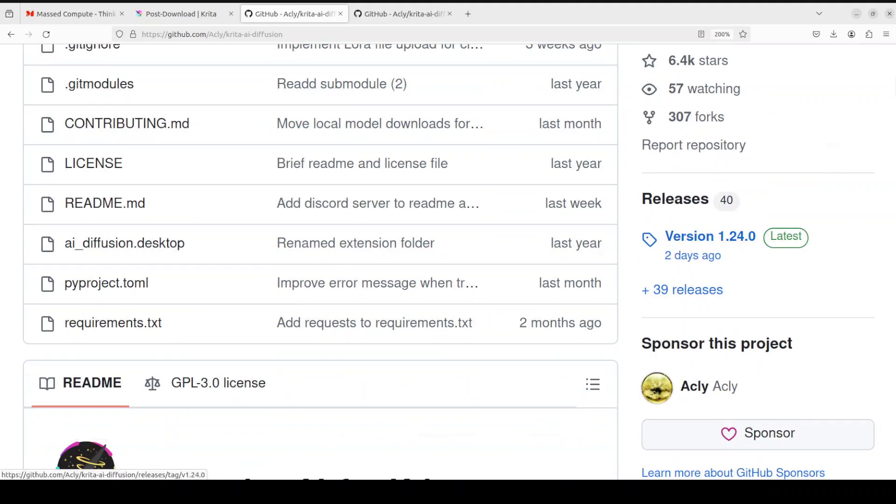
click(779, 240)
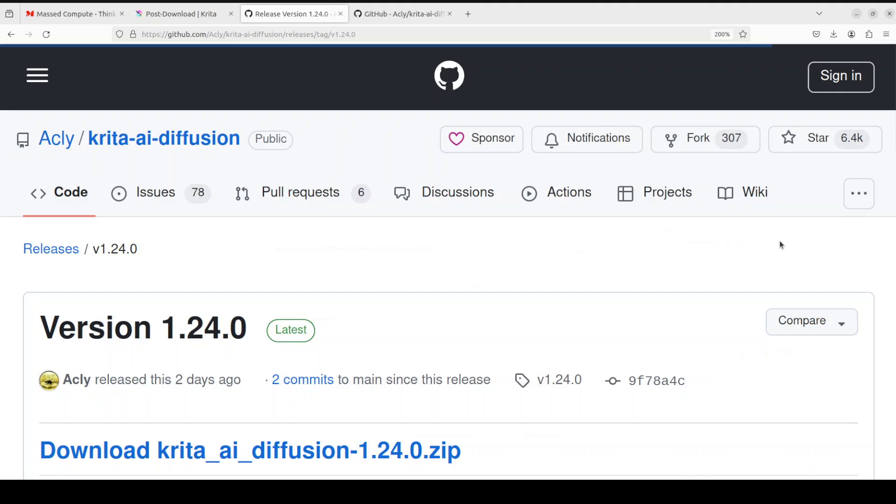
- Bring up the context menu for the krita_ai_diffusion-1.24.0.zip download link
scroll(602, 250, down, 5)
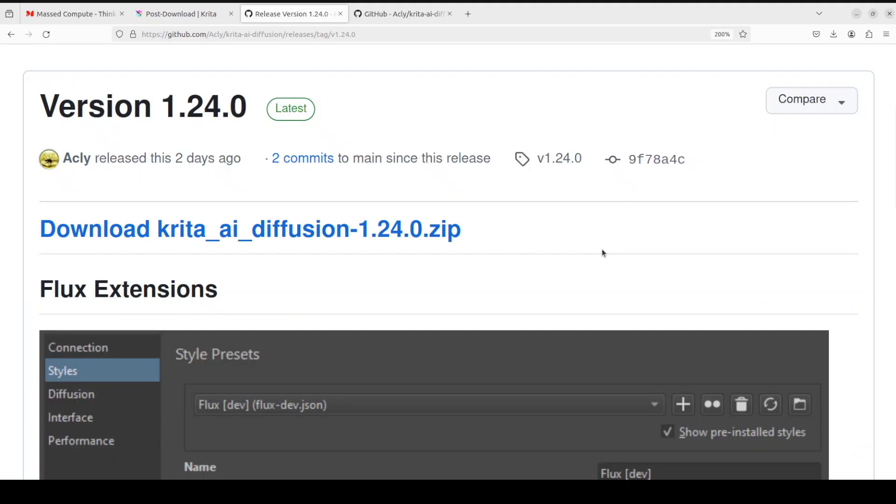
scroll(604, 247, down, 3)
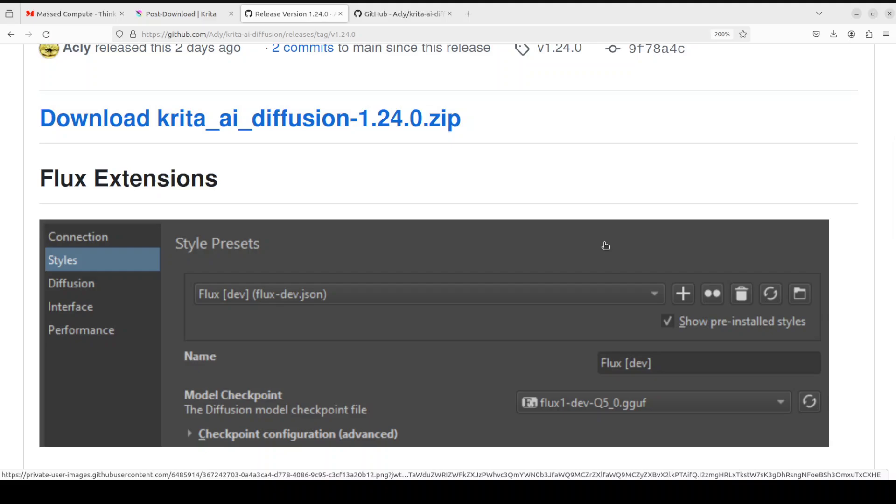
scroll(605, 246, down, 6)
scroll(249, 365, down, 3)
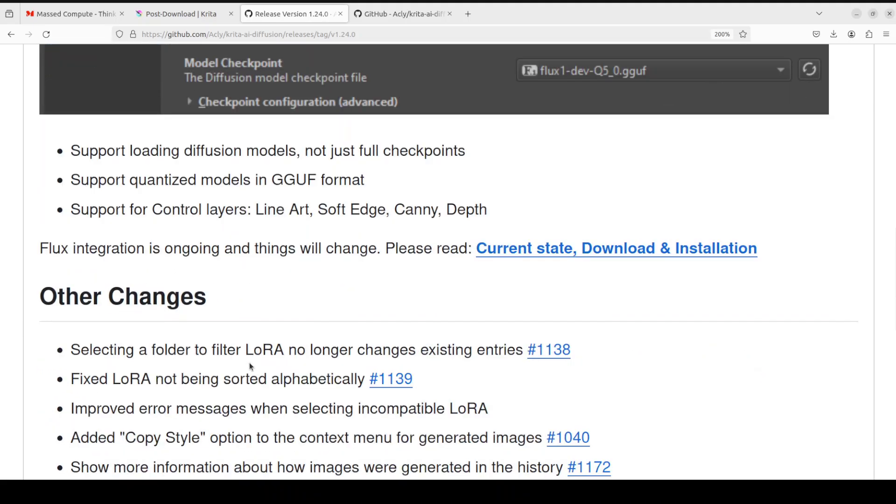
scroll(361, 312, down, 8)
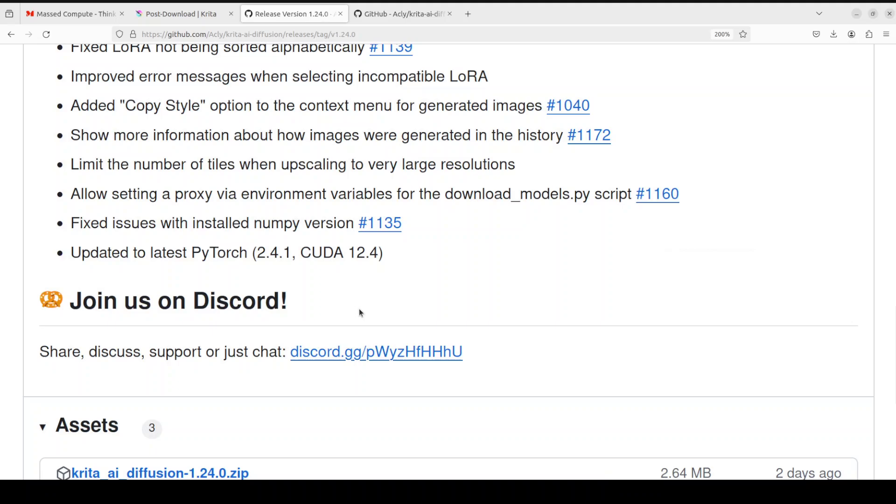
scroll(298, 364, down, 5)
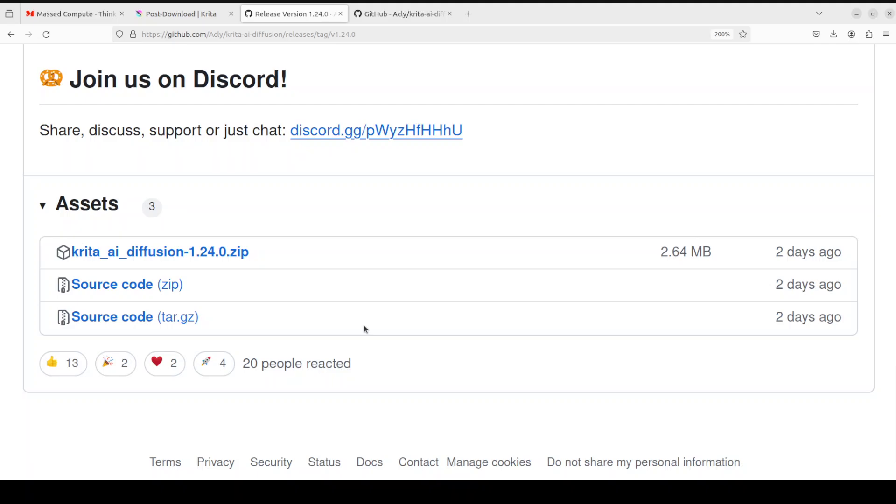
scroll(365, 330, up, 15)
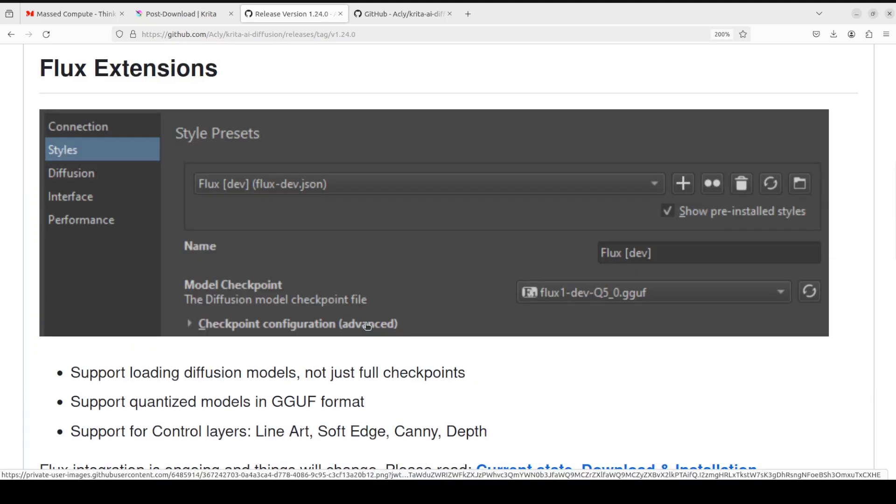
scroll(367, 326, up, 5)
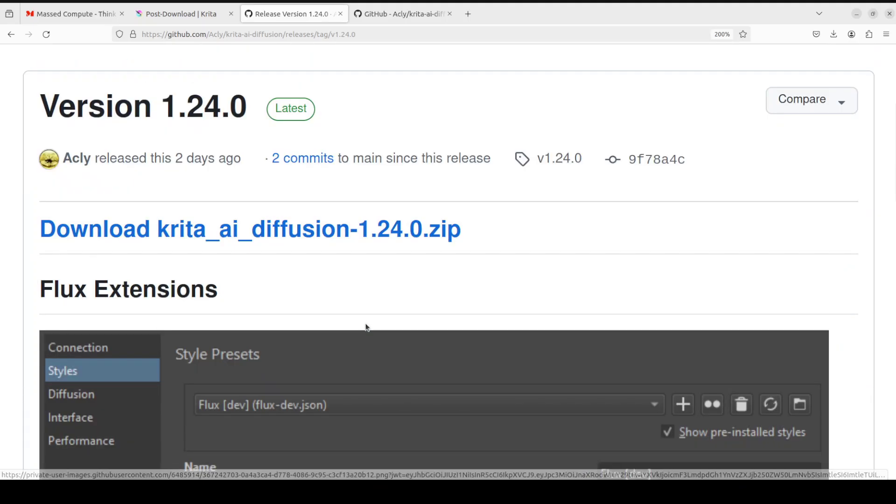
right_click(325, 235)
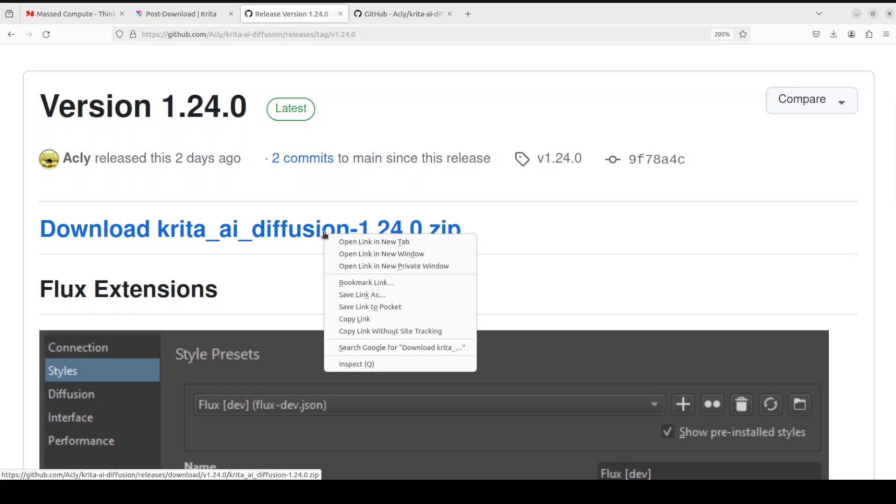
- Save krita_ai_diffusion-1.24.0.zip into Downloads, verify it finished, then return to Massed Compute
click(370, 293)
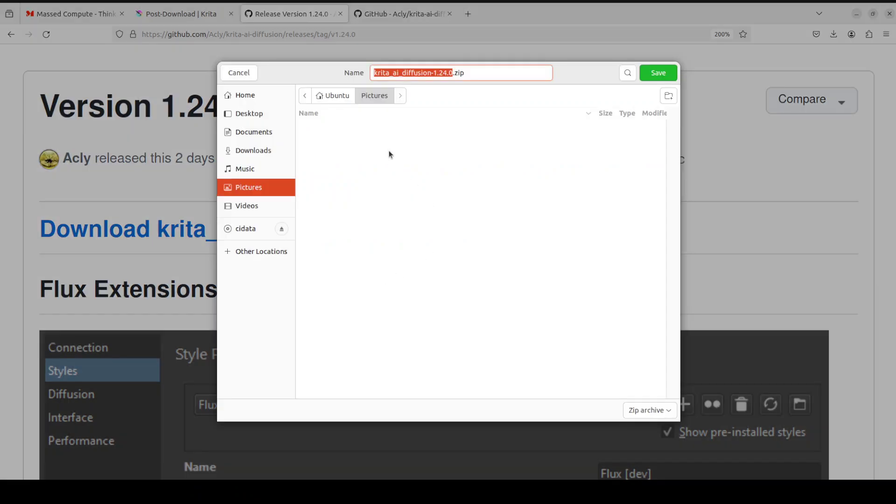
click(253, 152)
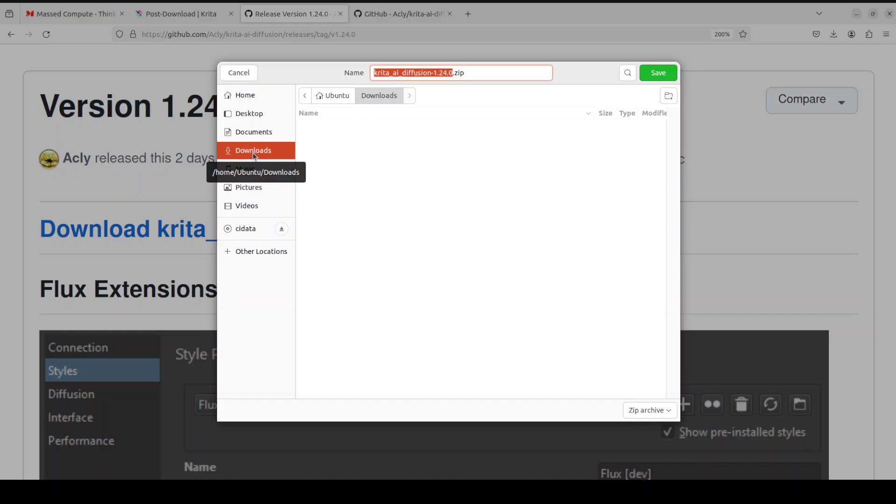
click(662, 75)
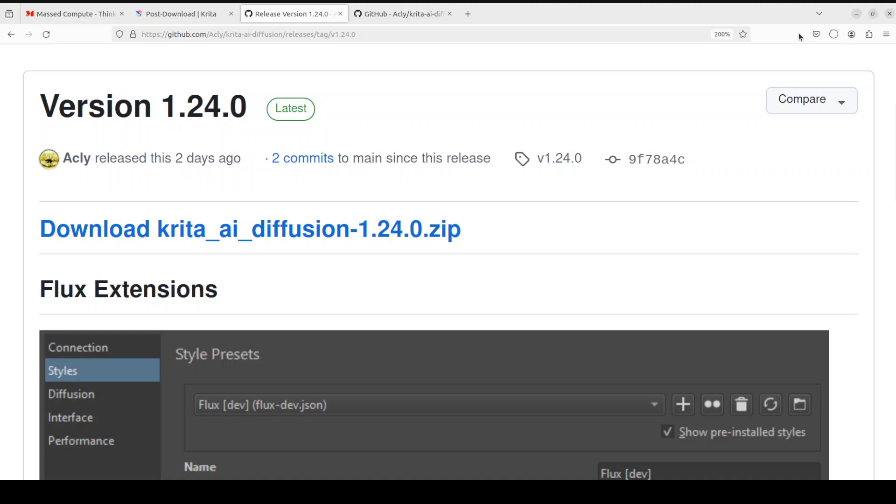
click(833, 36)
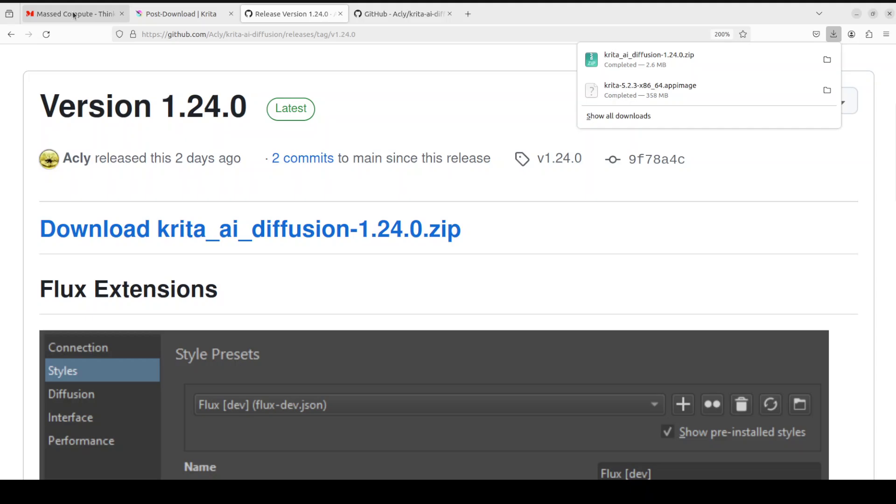
key(ctrl+1)
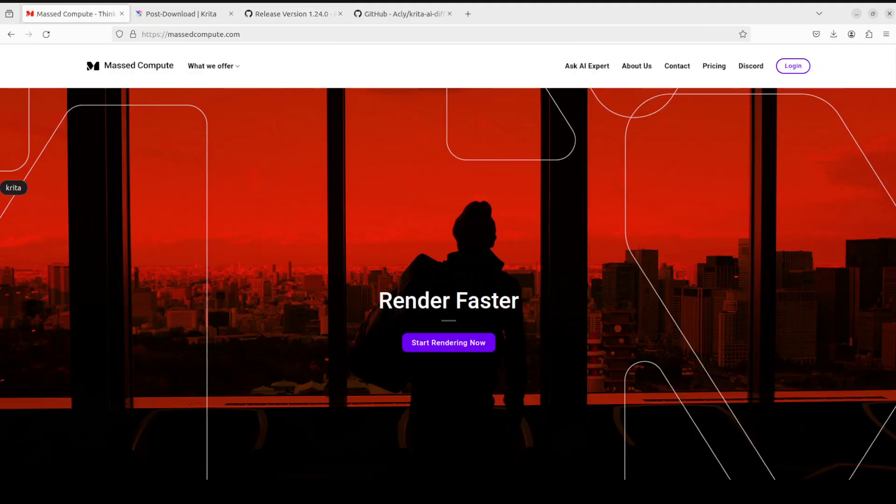
- Import krita_ai_diffusion-1.24.0.zip via Tools > Scripts > Import Python Plugin from File and enable it
click(3, 188)
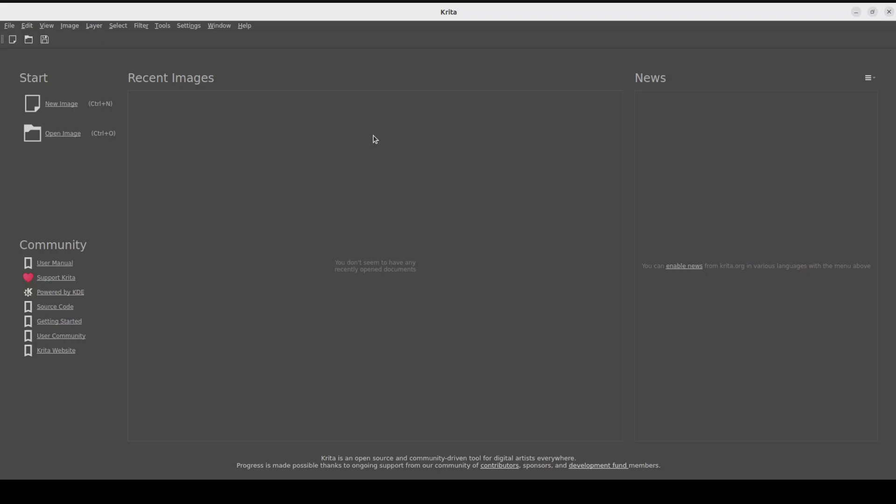
click(163, 26)
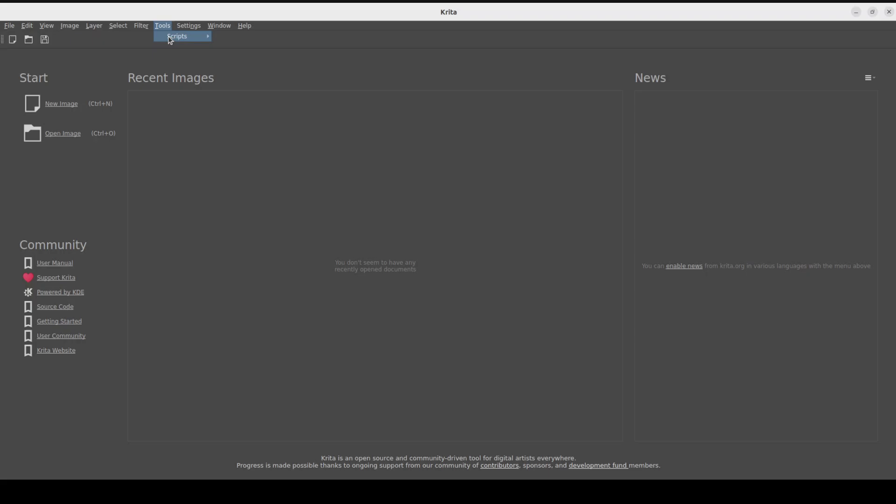
mouse_move(170, 40)
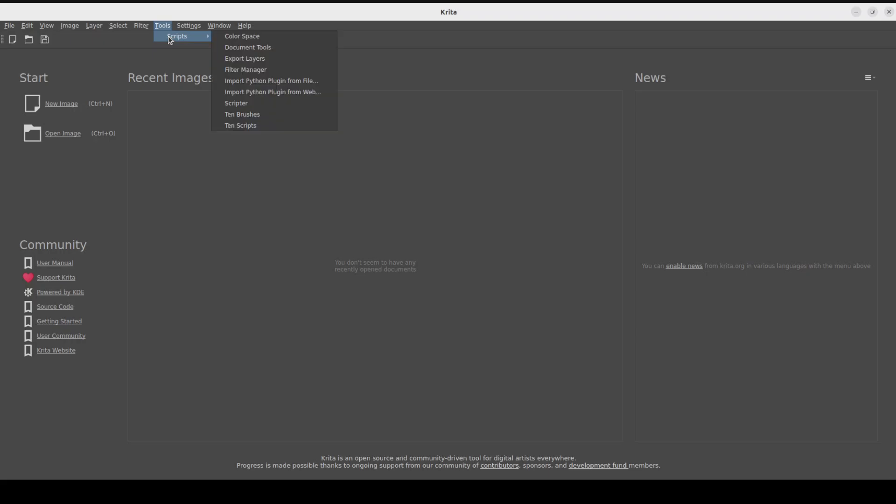
click(254, 84)
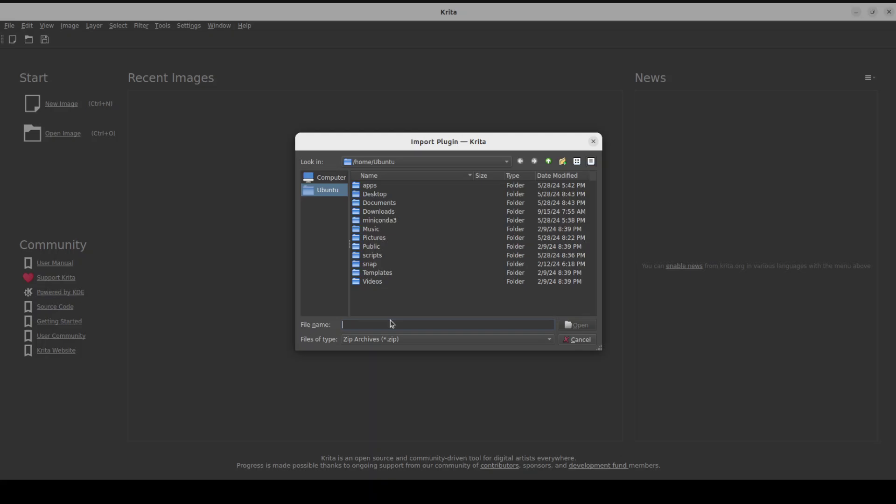
double_click(387, 211)
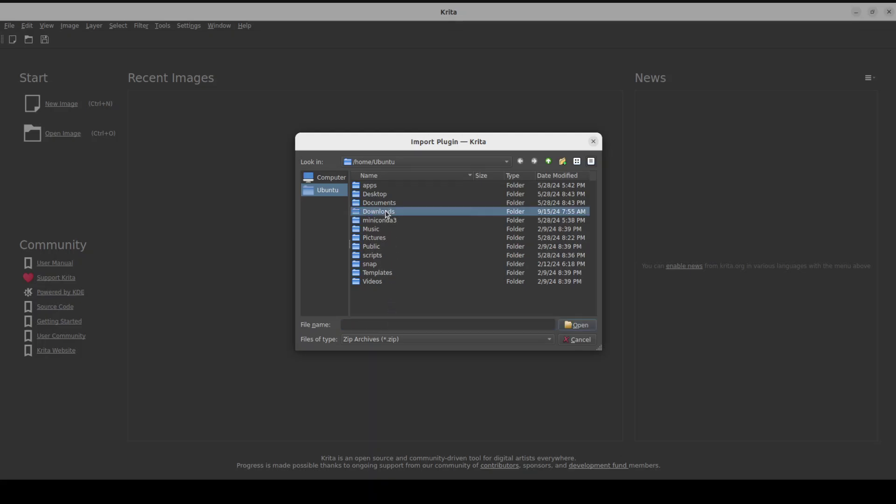
double_click(380, 185)
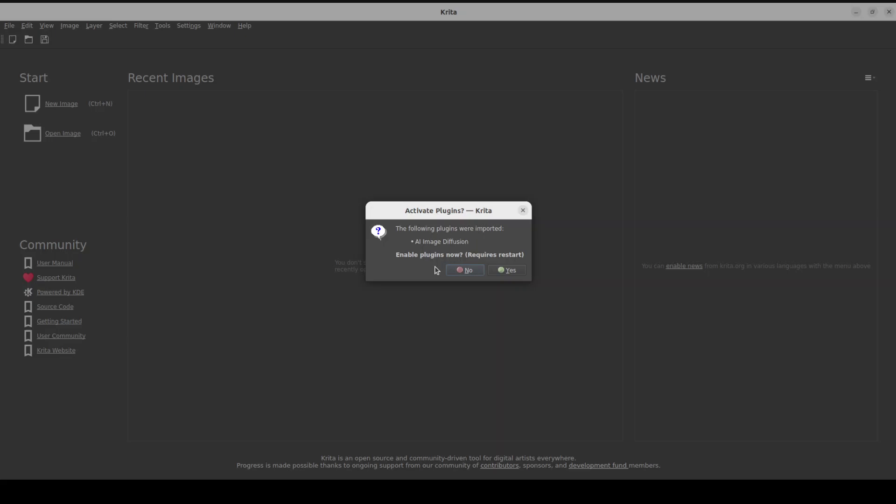
click(508, 273)
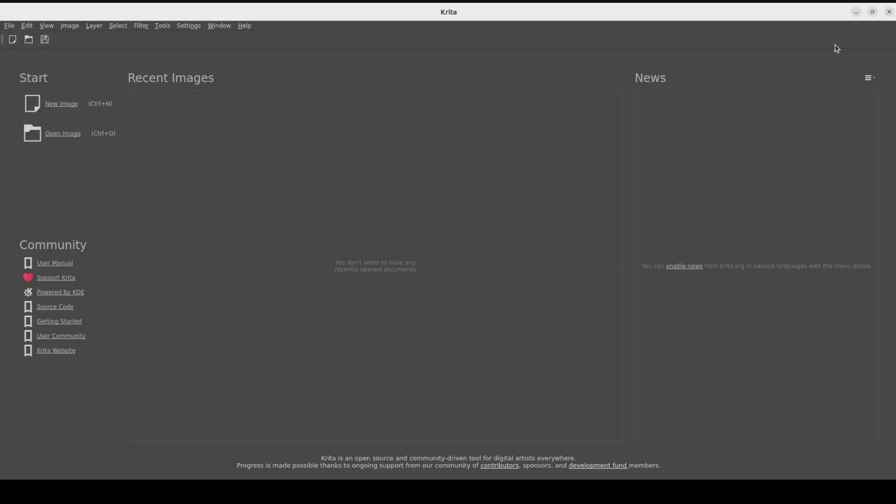
- Close Krita and rerun ./krita-5.2.3-x86_64.appimage from the terminal to restart it
click(889, 14)
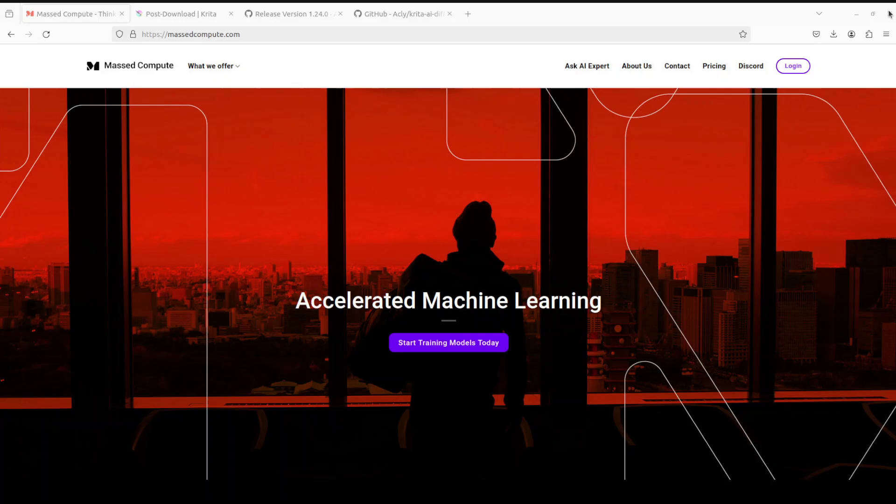
click(11, 120)
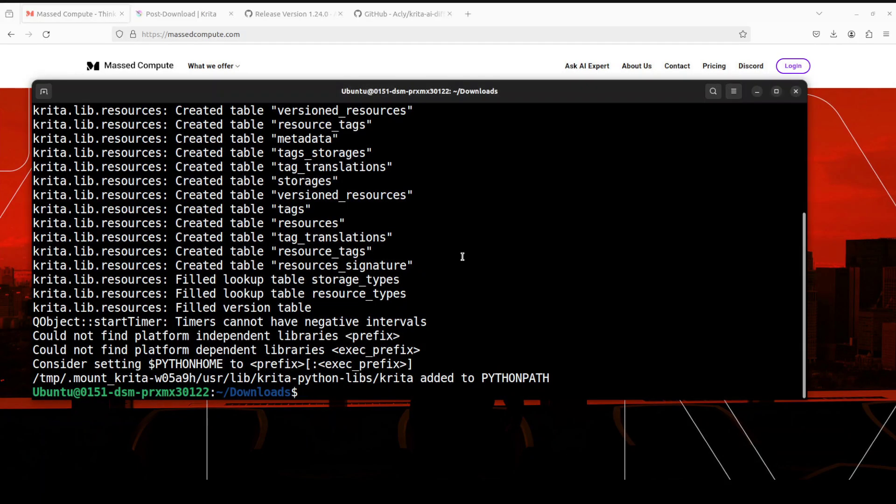
key(Up)
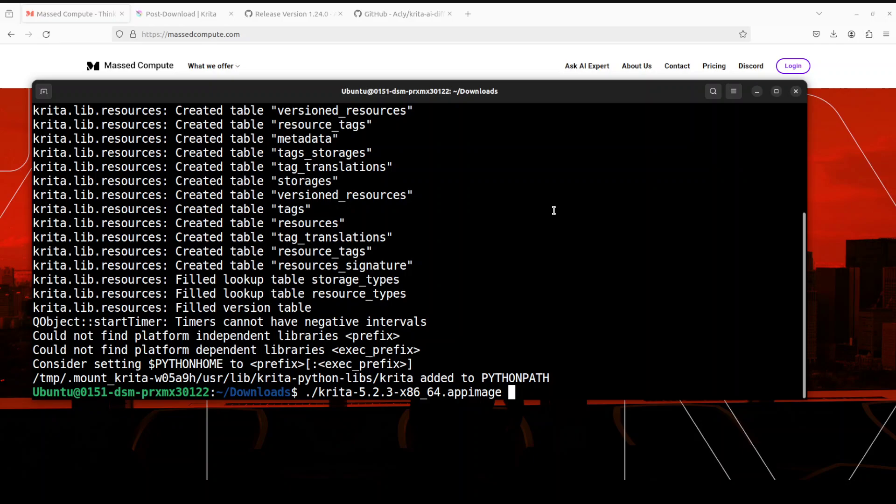
key(Return)
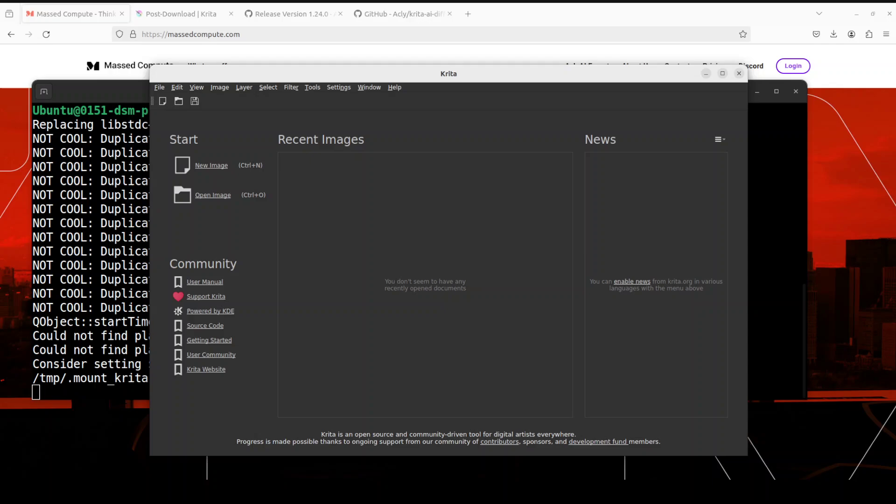
- Browse the Settings and File menus looking for the docker list
click(340, 89)
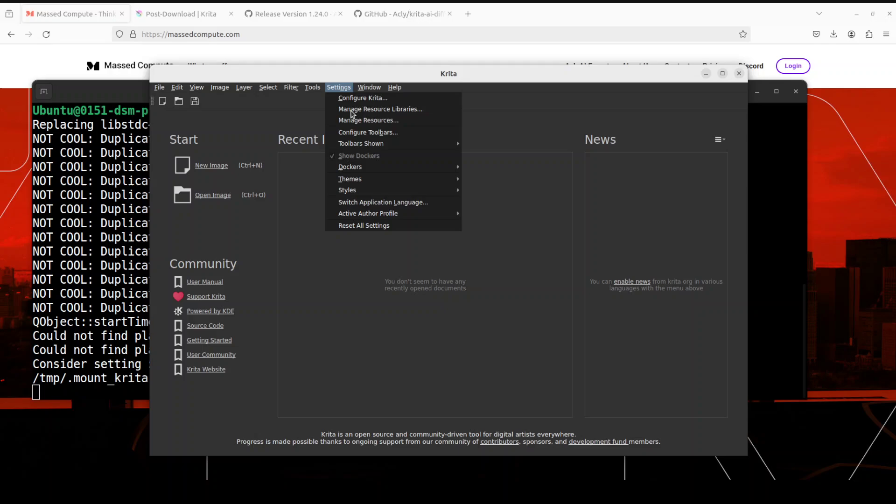
mouse_move(372, 165)
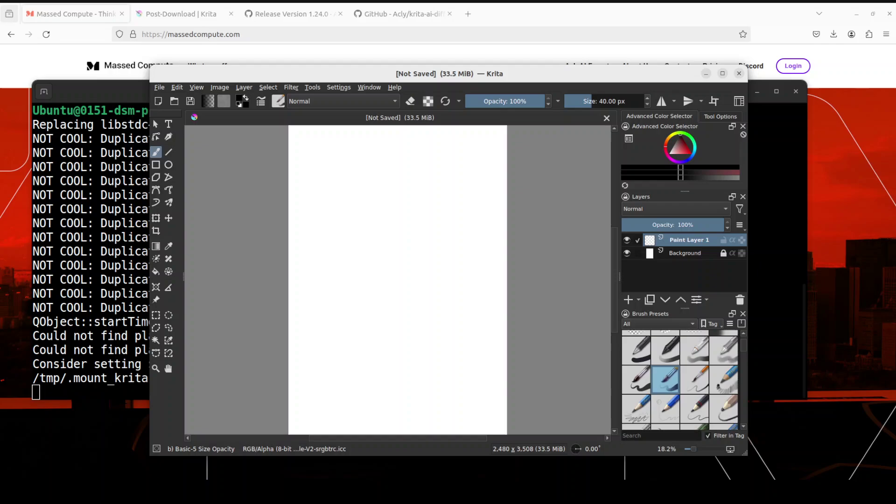
click(159, 88)
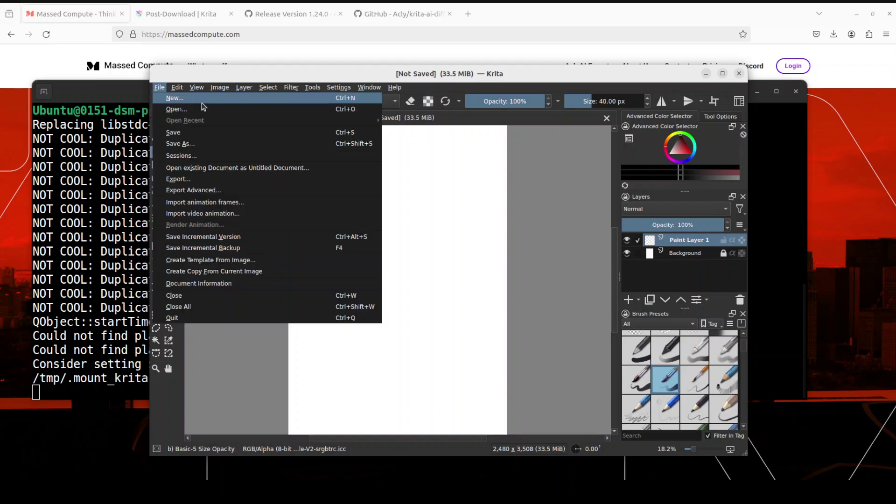
key(Up)
key(Up)
key(Up)
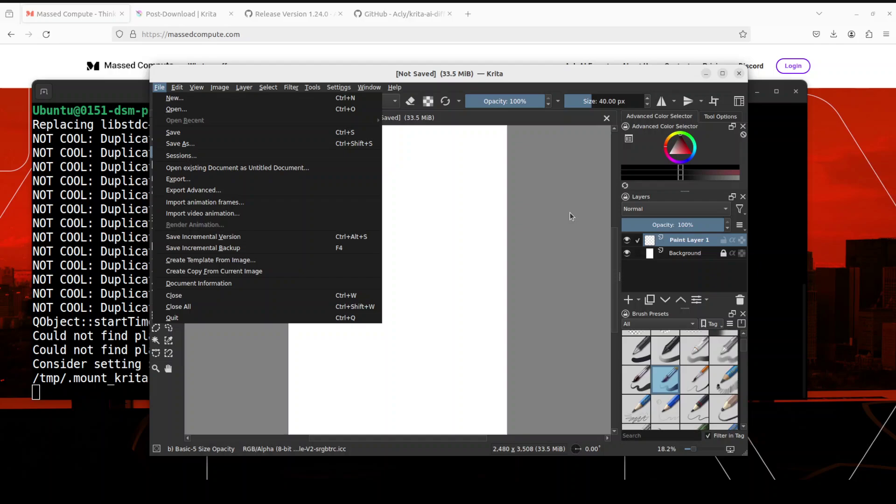
key(Escape)
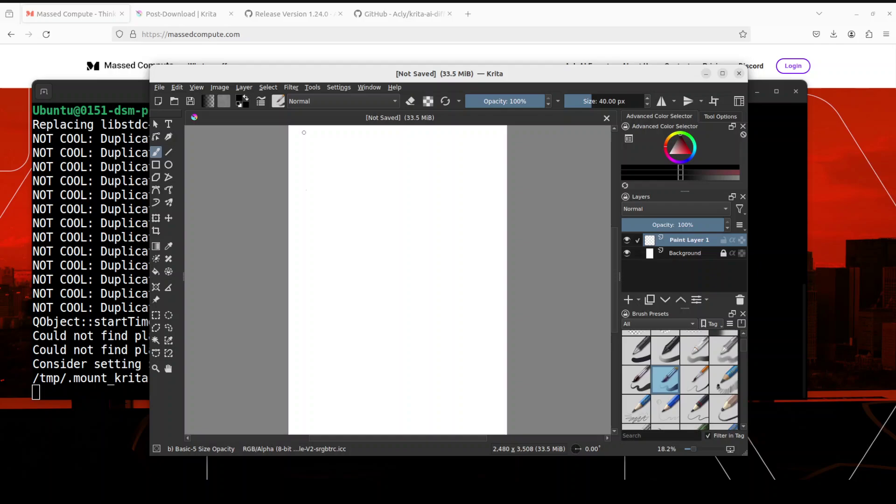
- Add the AI Image Generation docker through Settings > Dockers
click(339, 88)
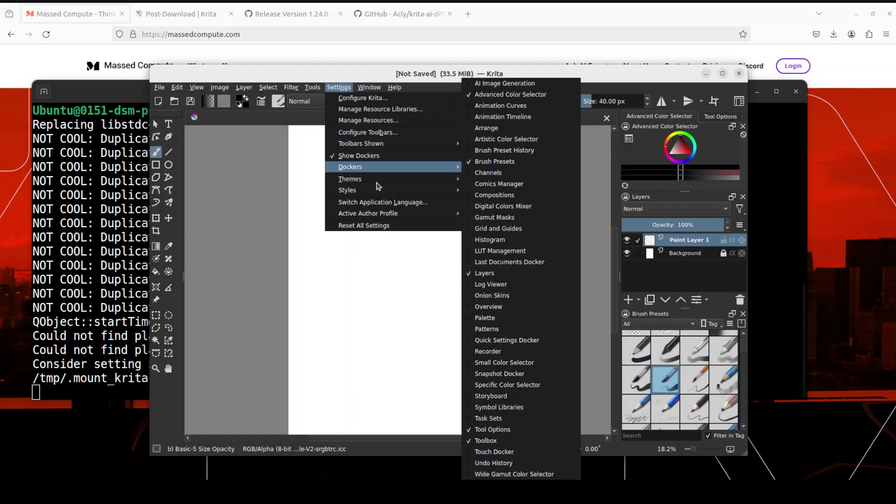
mouse_move(315, 91)
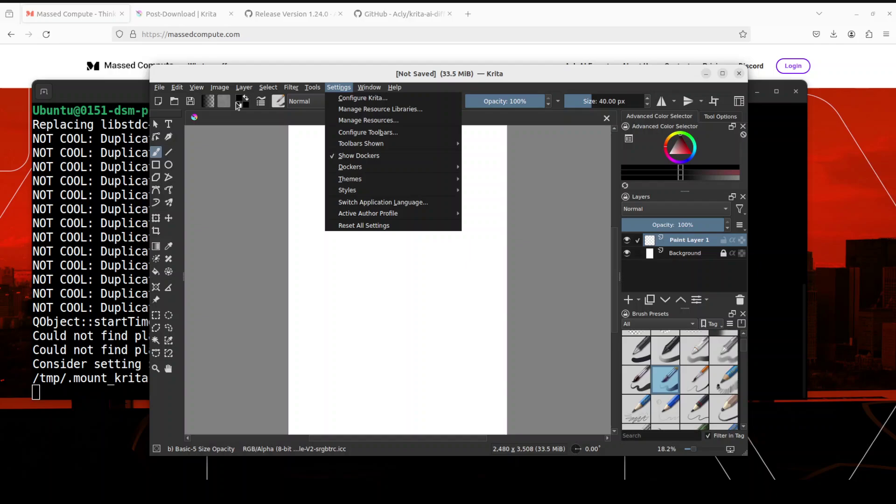
mouse_move(268, 87)
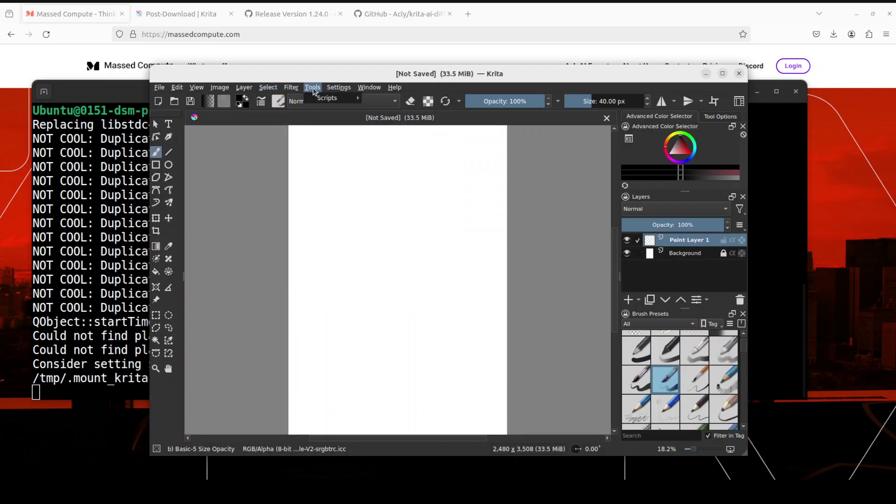
click(313, 90)
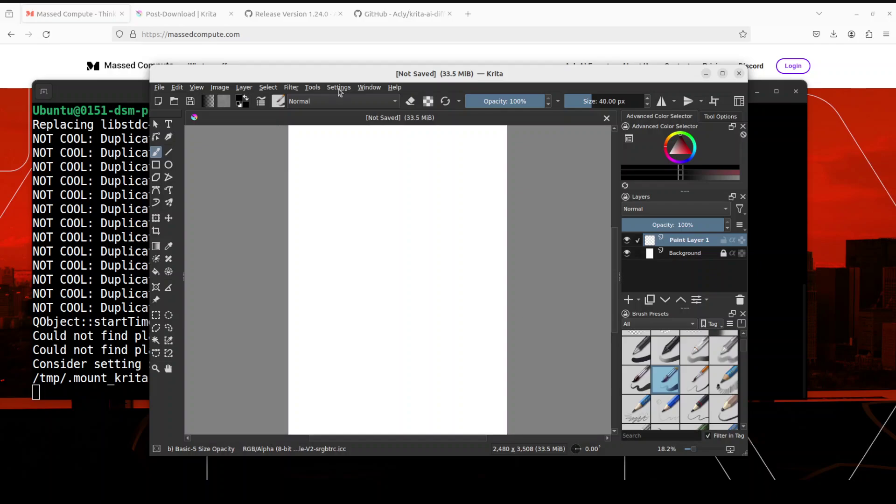
click(339, 90)
mouse_move(384, 173)
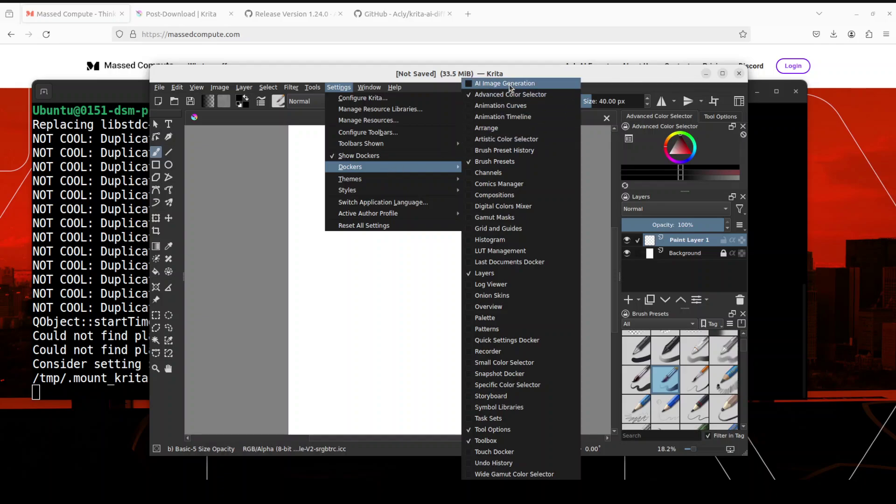
click(510, 85)
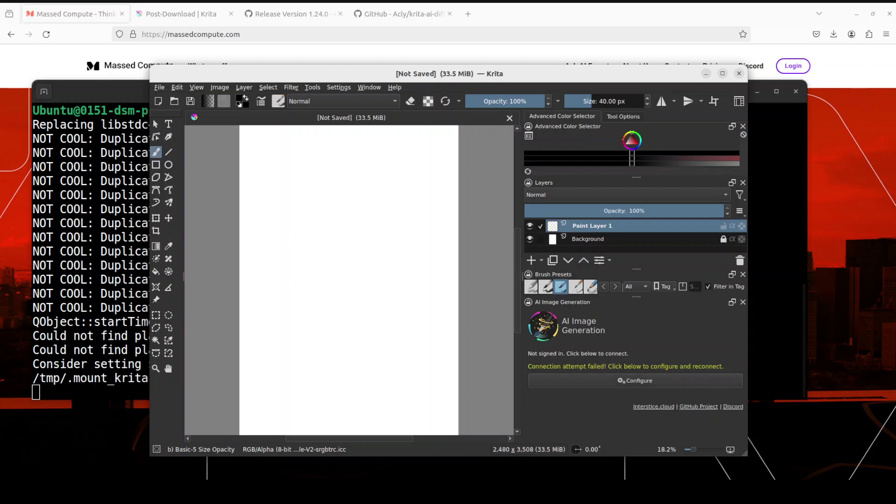
- In the AI plugin configuration, choose Local Managed Server and start the install
click(638, 383)
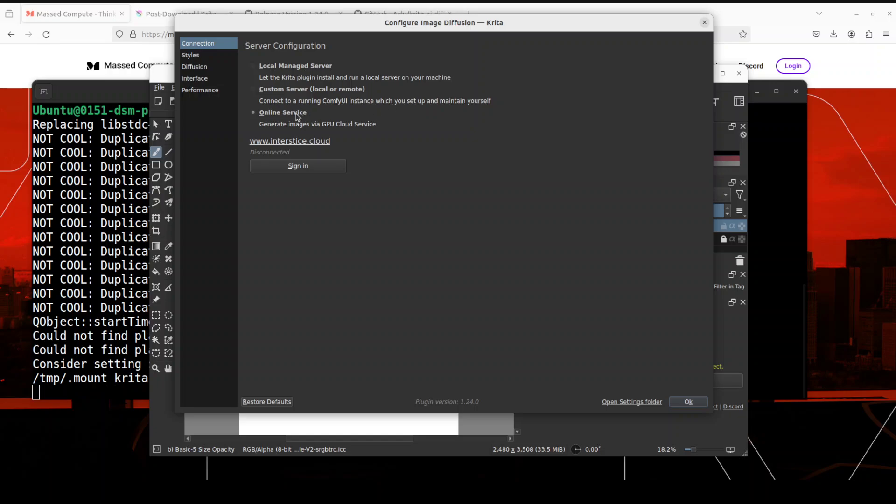
click(282, 68)
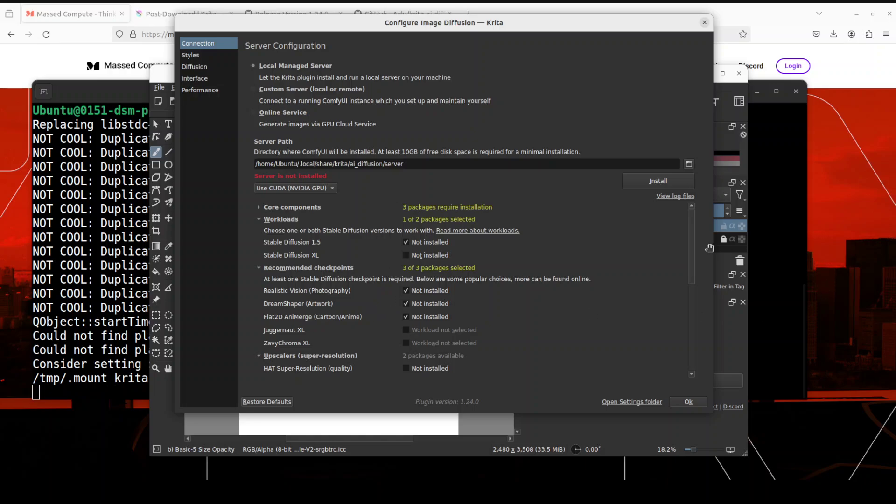
drag(694, 233, 695, 206)
click(652, 185)
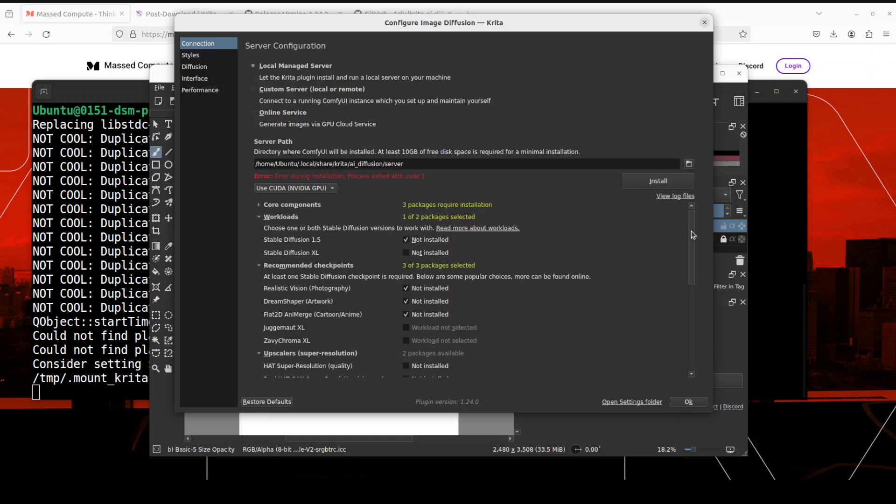
- After the 'Process exited with code 1' failure, open the plugin's logs folder
scroll(692, 230, down, 1)
scroll(692, 229, up, 1)
click(667, 196)
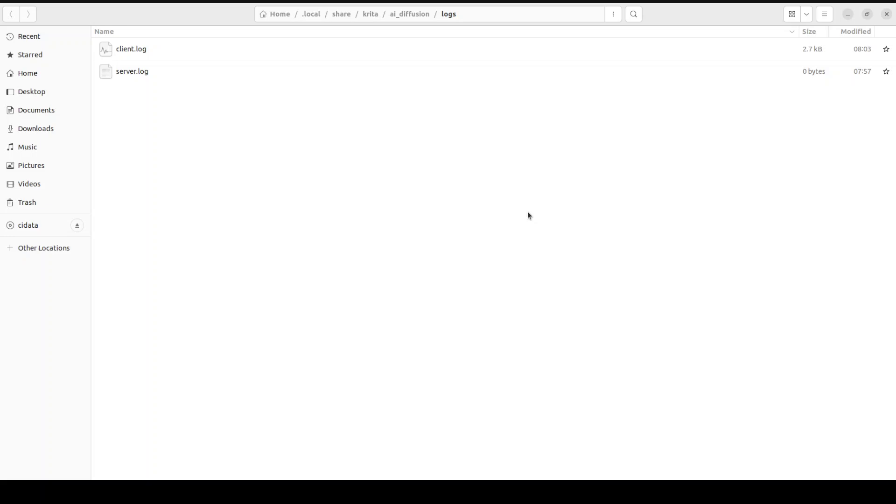
- Check the empty server.log, then find the python3.10-venv install command in client.log
double_click(122, 72)
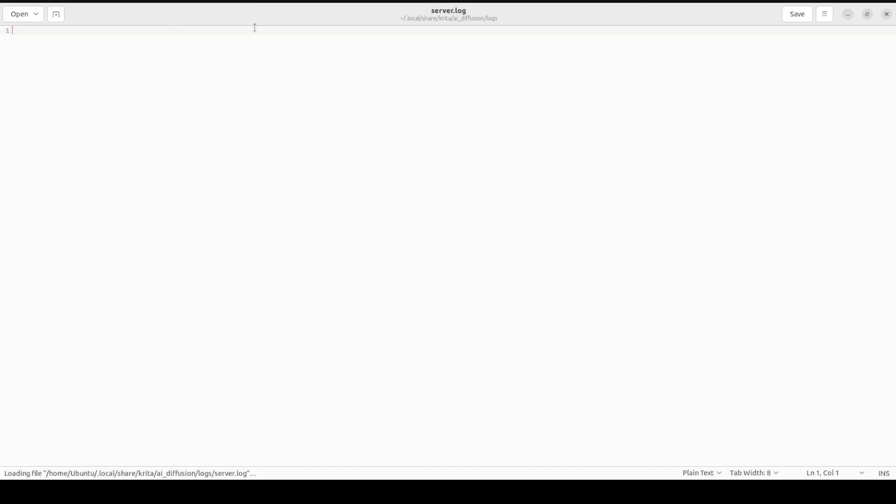
click(886, 14)
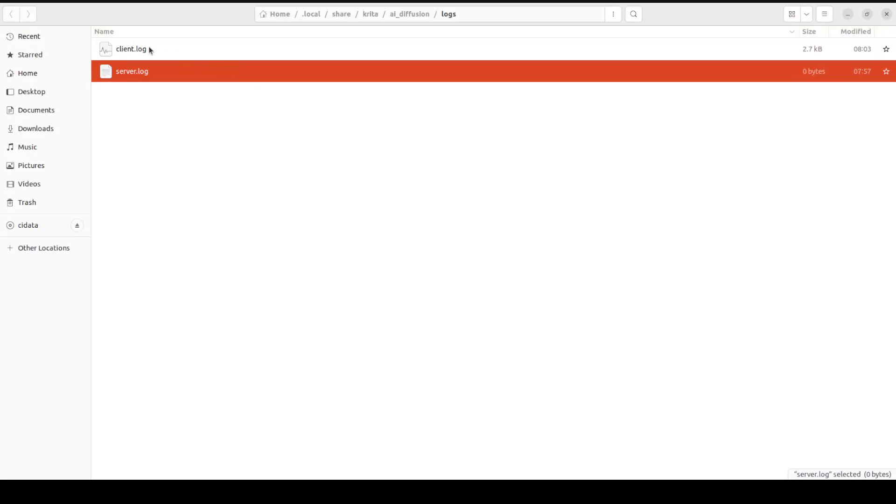
double_click(130, 54)
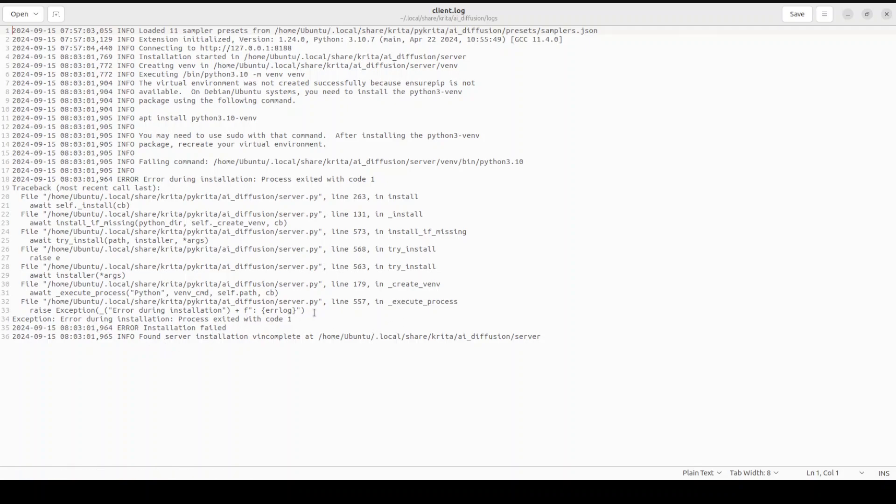
drag(305, 310, 60, 171)
click(64, 194)
drag(144, 118, 233, 124)
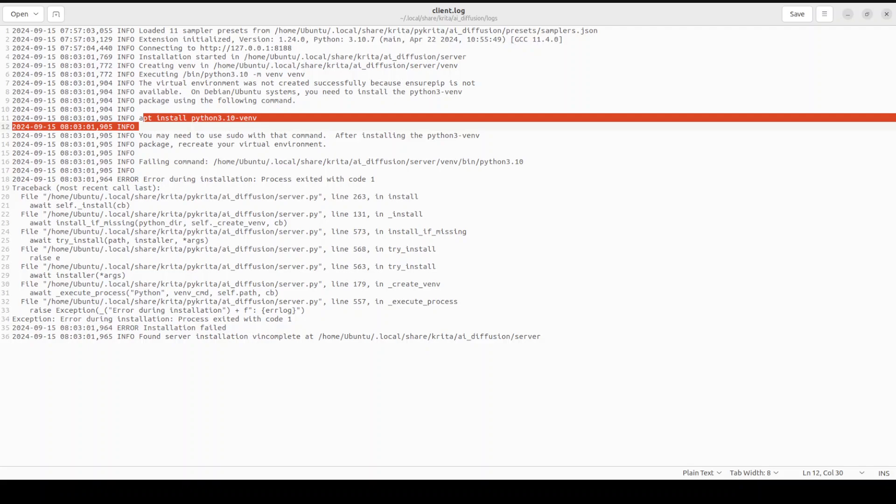
click(886, 14)
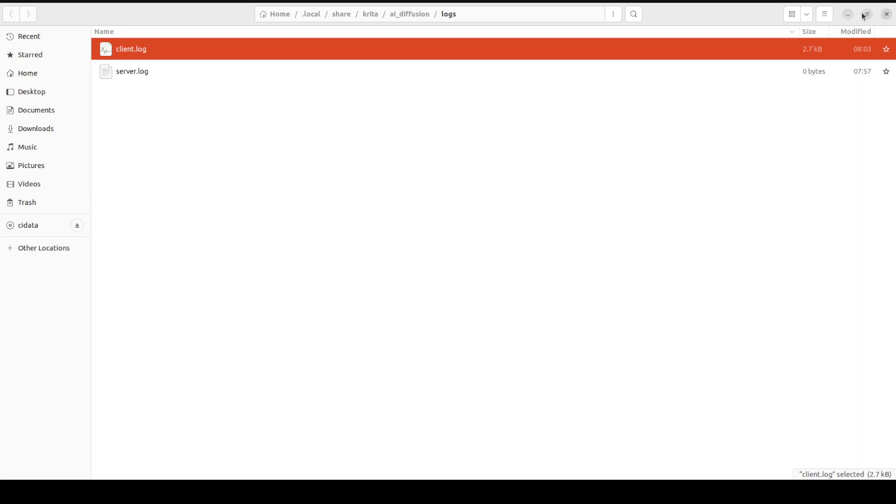
- Close the file manager, plugin configuration and Krita, then clear the terminal
click(847, 14)
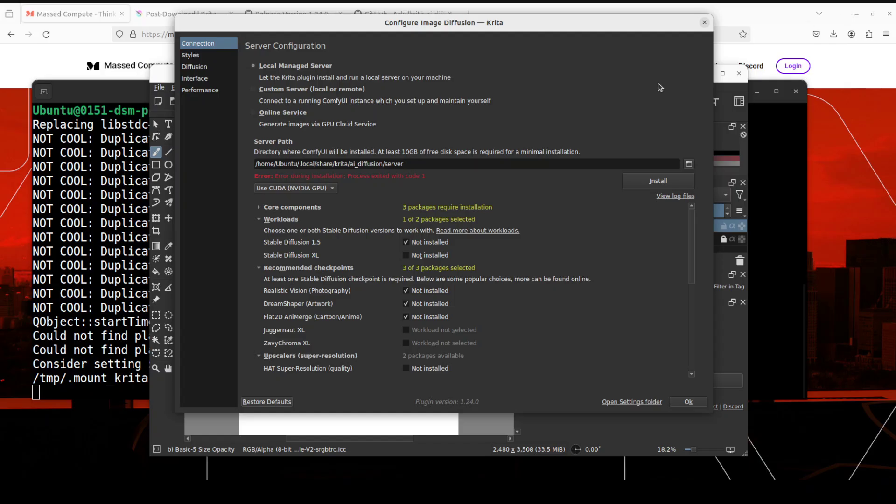
click(704, 23)
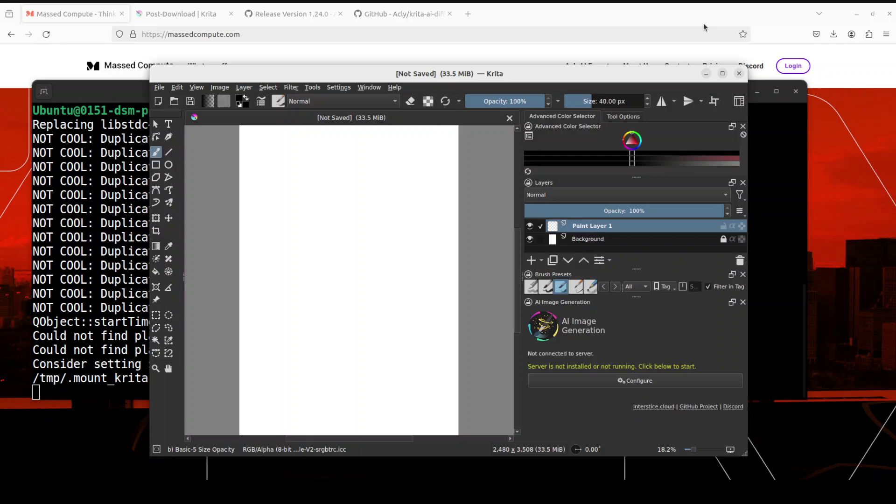
click(738, 73)
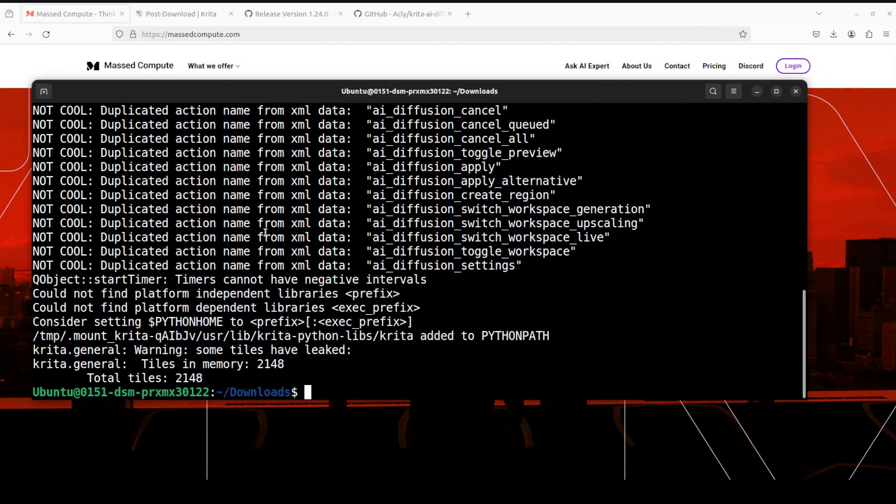
text(clear)
key(Return)
- Run 'sudo apt install python3-venv' and confirm installing the packages with Y
text(sudo)
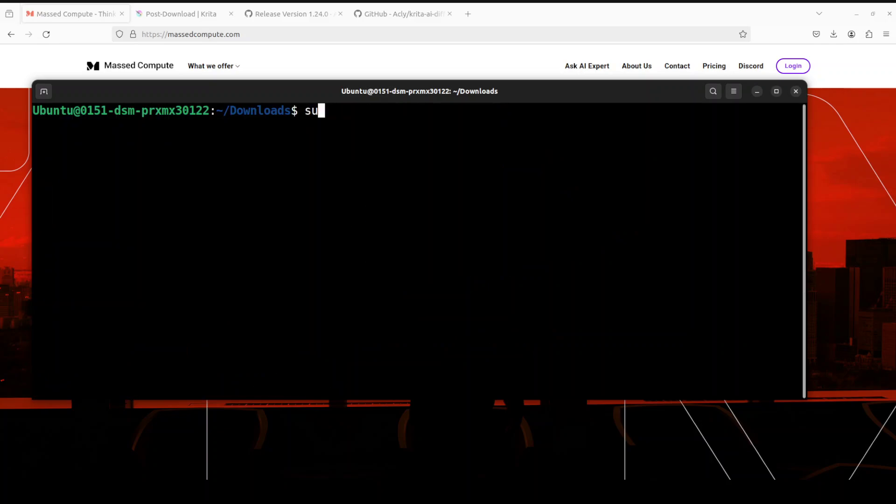
right_click(339, 163)
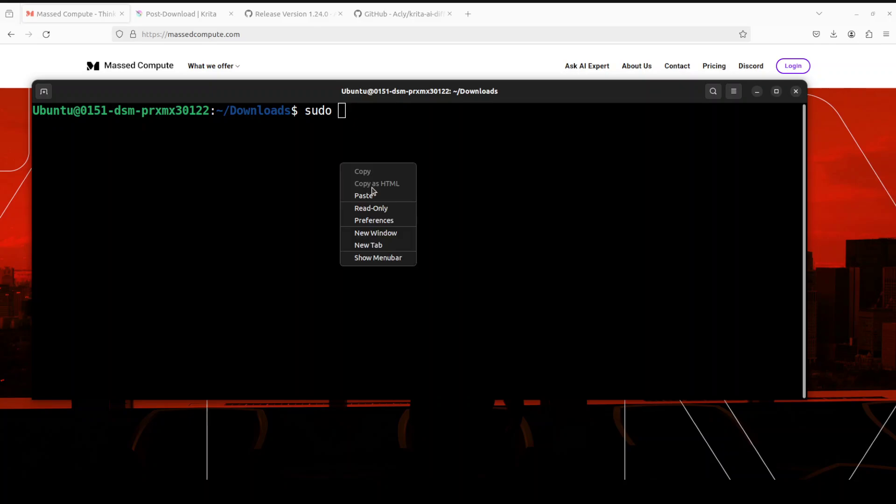
click(372, 194)
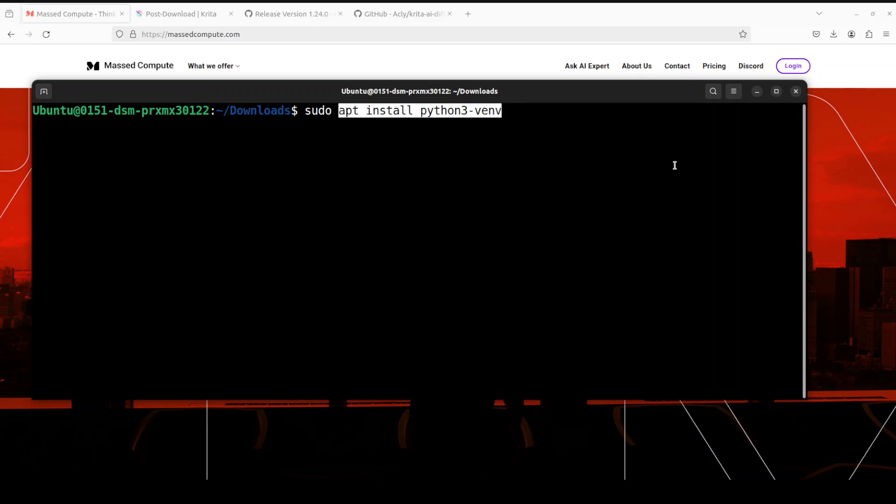
key(Left)
key(Left)
key(Left)
key(Left)
key(Left)
key(Left)
key(Left)
key(Left)
key(Left)
key(Left)
key(Left)
key(Left)
key(Left)
key(Left)
key(Left)
key(Left)
key(Left)
key(Left)
key(Left)
key(Left)
key(Left)
key(Left)
key(Left)
key(Left)
key(Left)
key(Left)
key(Left)
key(Left)
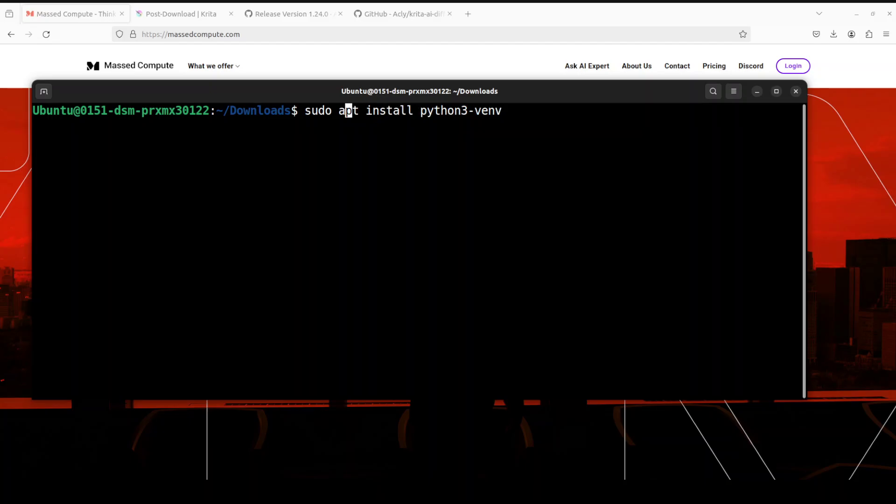
key(Return)
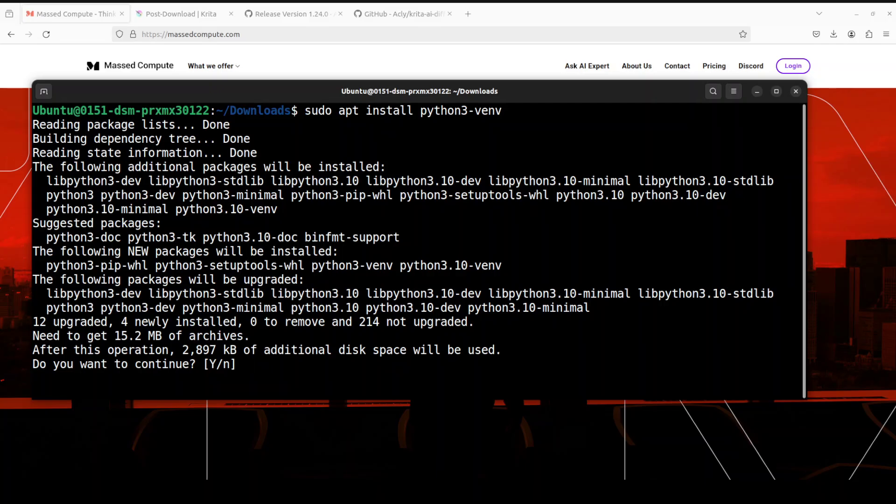
text(Y)
key(Return)
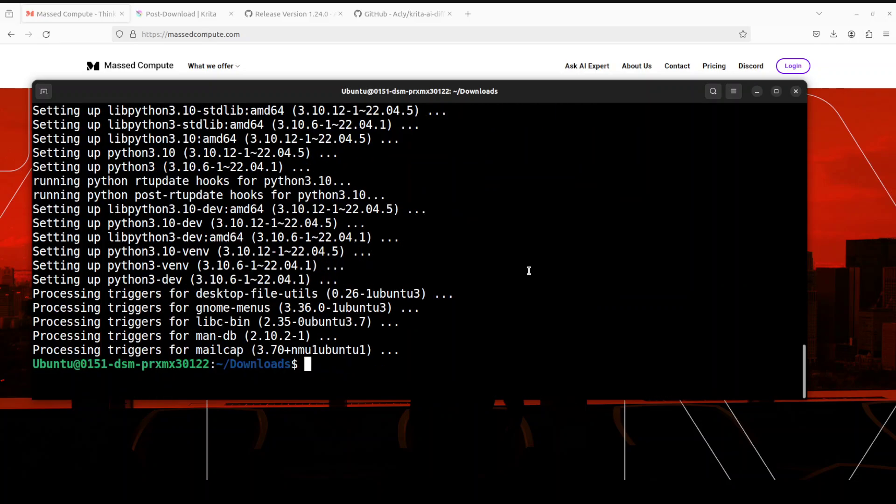
- Clear the terminal and relaunch Krita from krita-5.2.3-x86_64.appimage
text(clear)
key(Return)
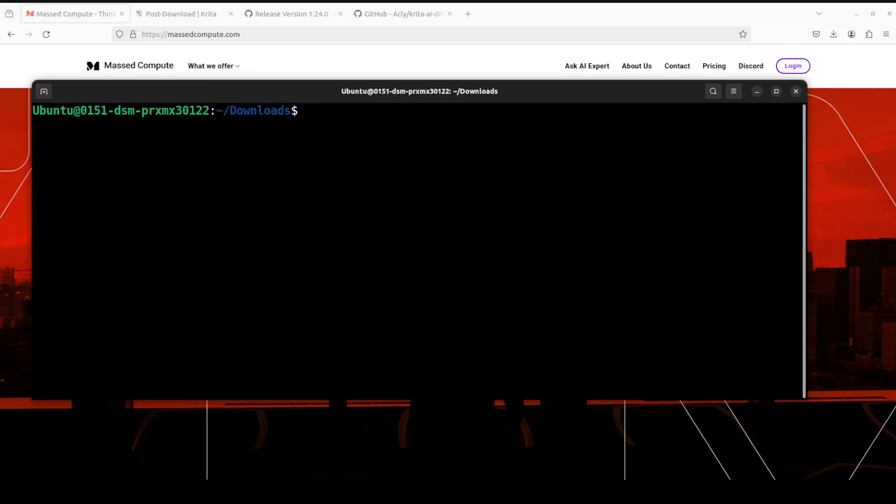
key(Up)
key(Up)
key(Up)
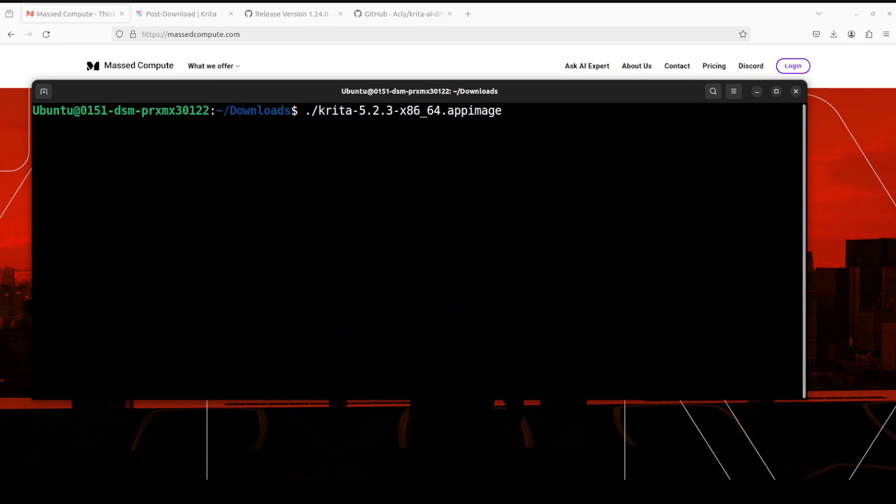
key(Return)
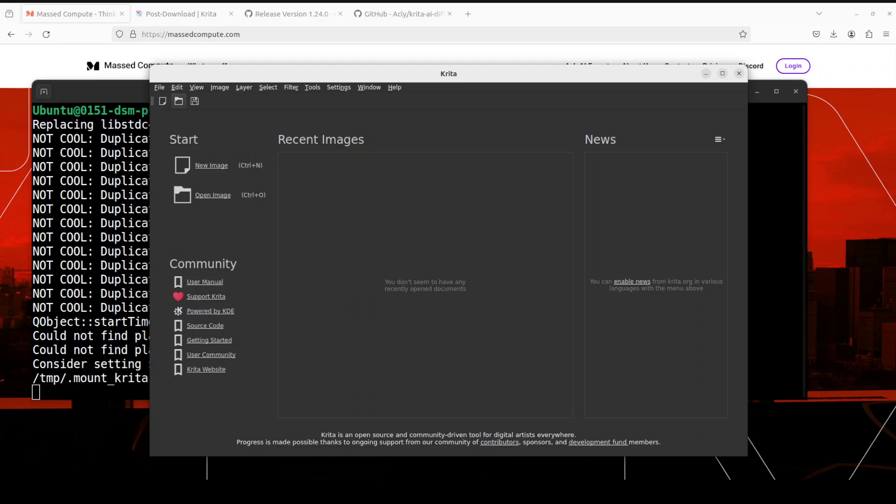
- Create a new 2480 × 3508 pixel document from File > New
click(160, 89)
click(172, 101)
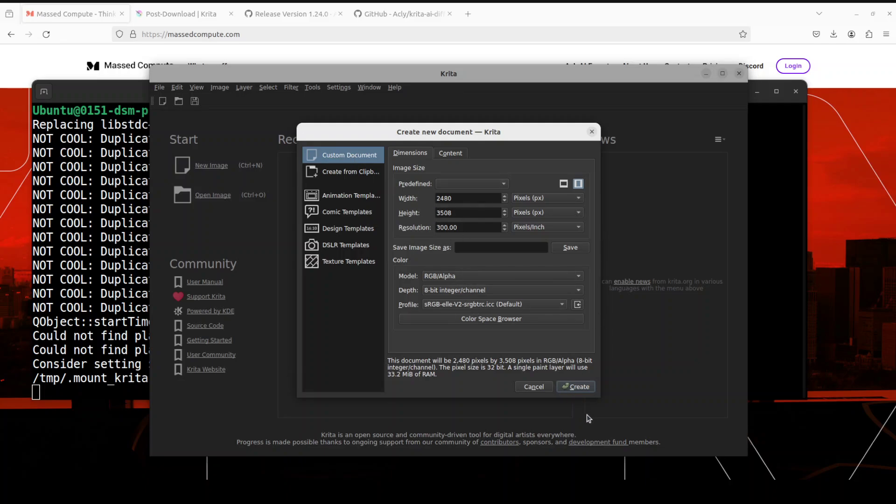
click(578, 387)
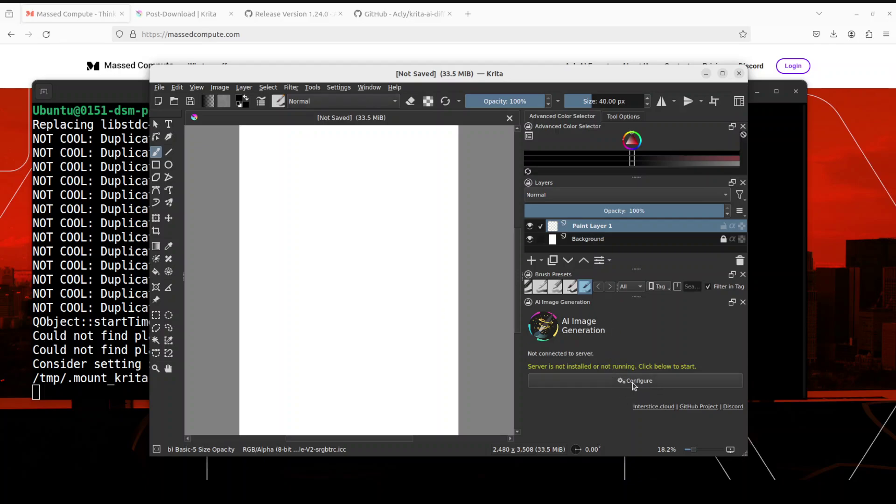
- Install the local managed server from the AI docker's configuration until it connects
click(632, 382)
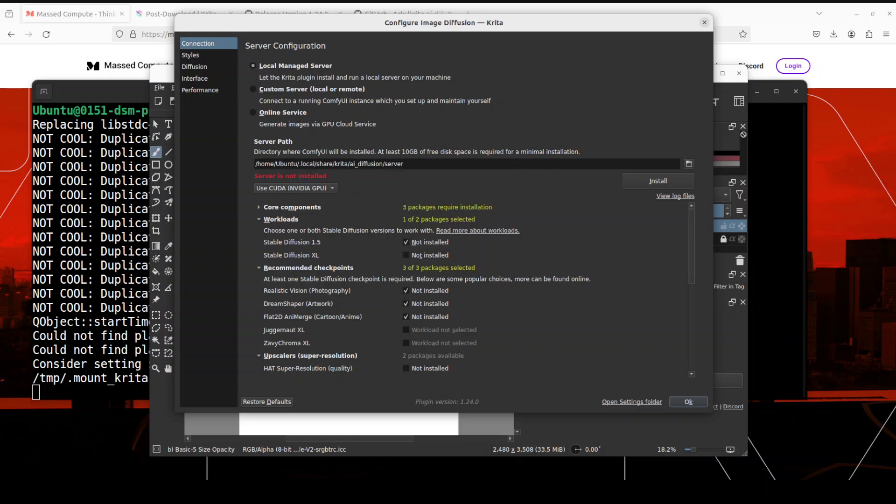
key(alt+i)
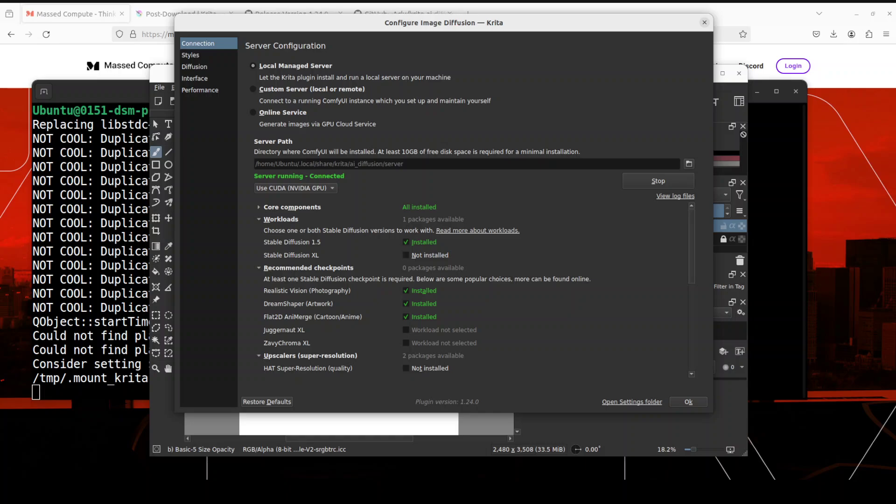
drag(694, 262, 697, 222)
- Review the Style Presets, Diffusion, Interface and Performance pages, then accept with Ok
click(185, 57)
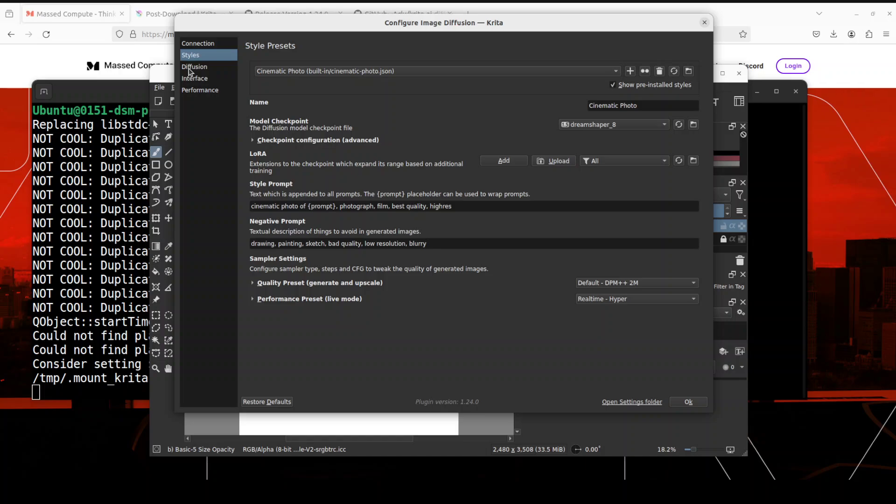
click(191, 67)
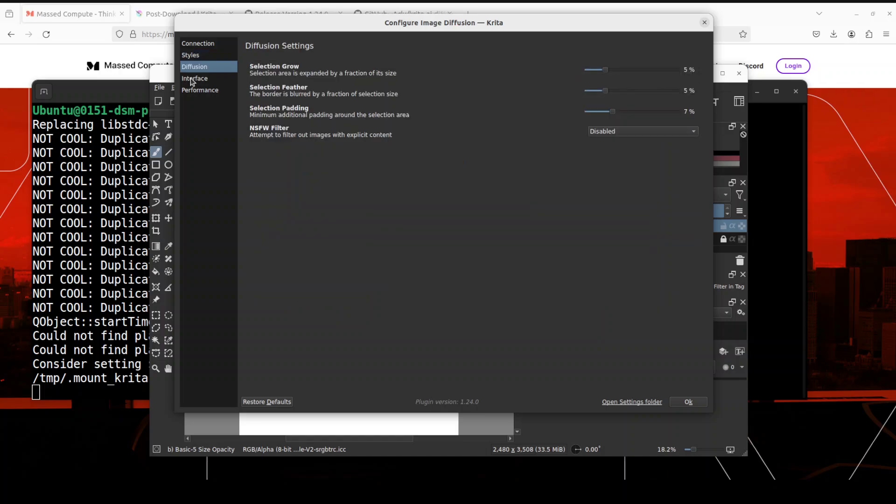
click(192, 80)
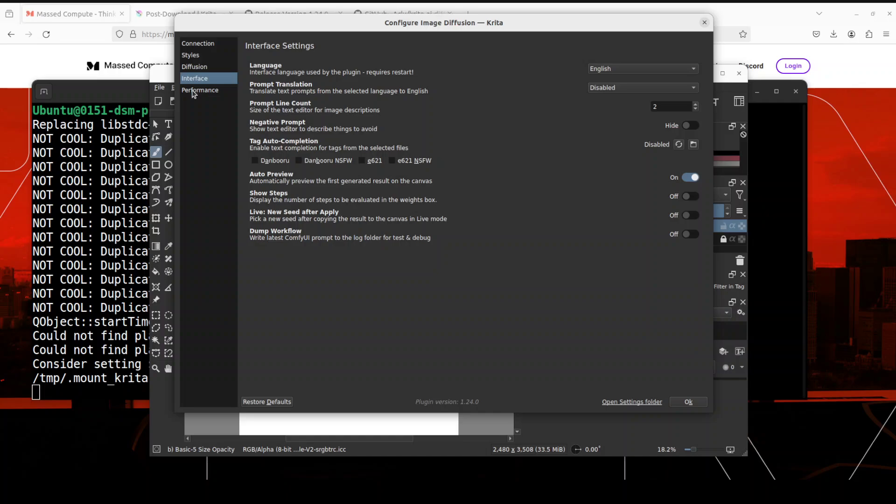
click(193, 92)
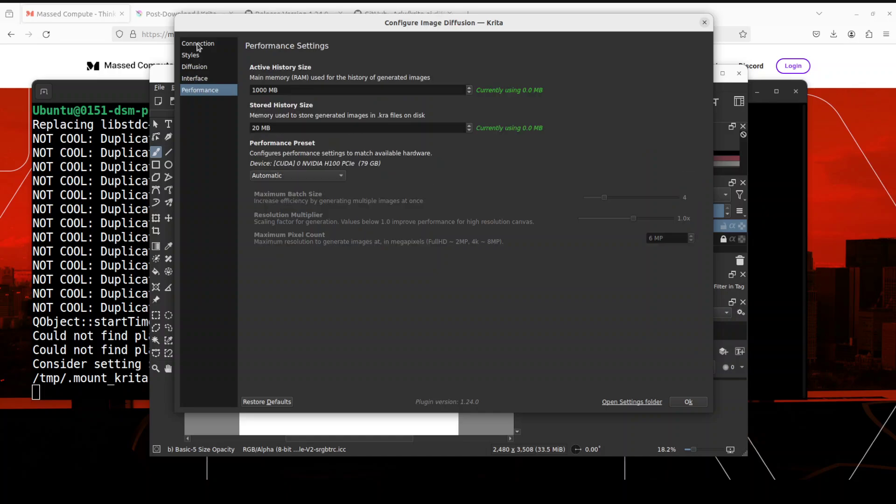
click(682, 404)
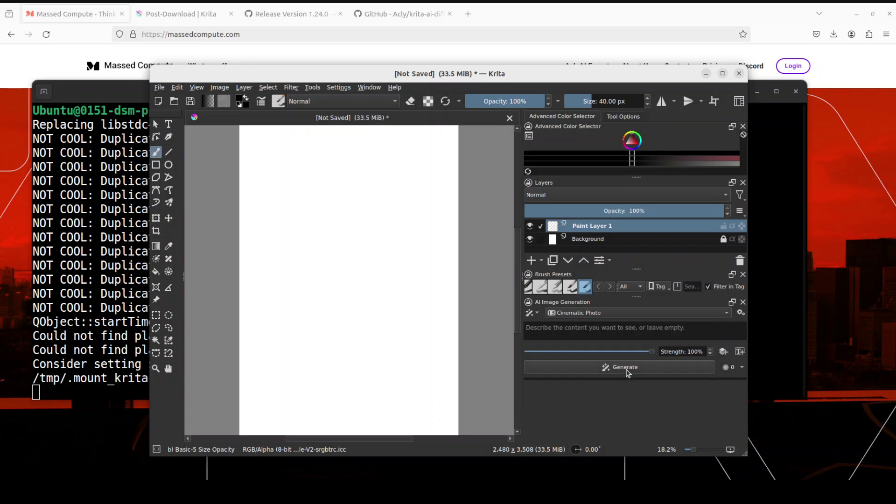
- Generate an image from the prompt 'a pond in middle of forest'
click(550, 327)
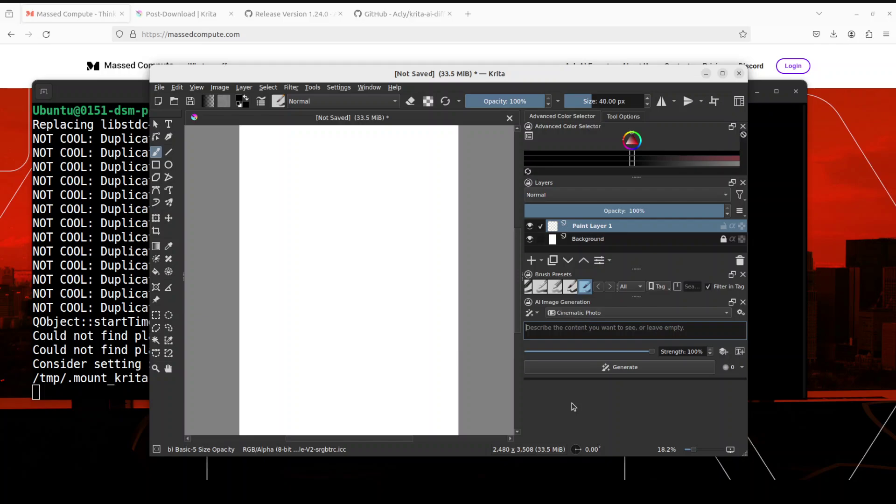
text(a)
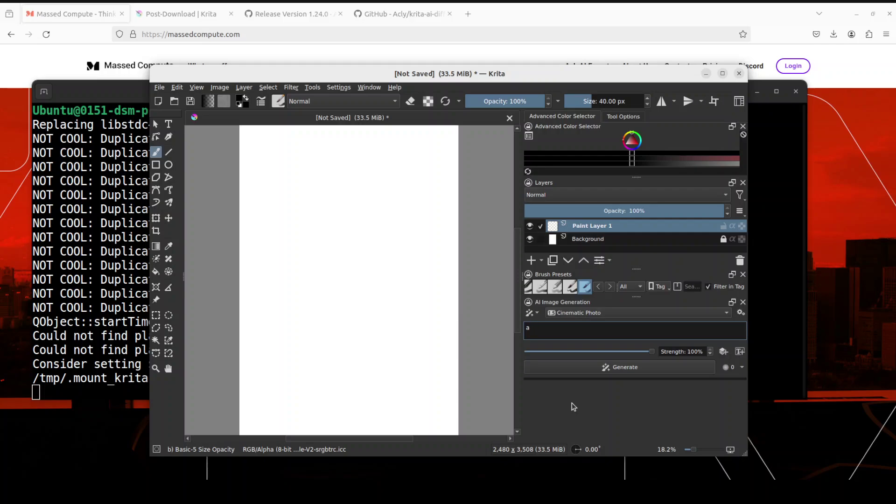
text(pond in middle of forest)
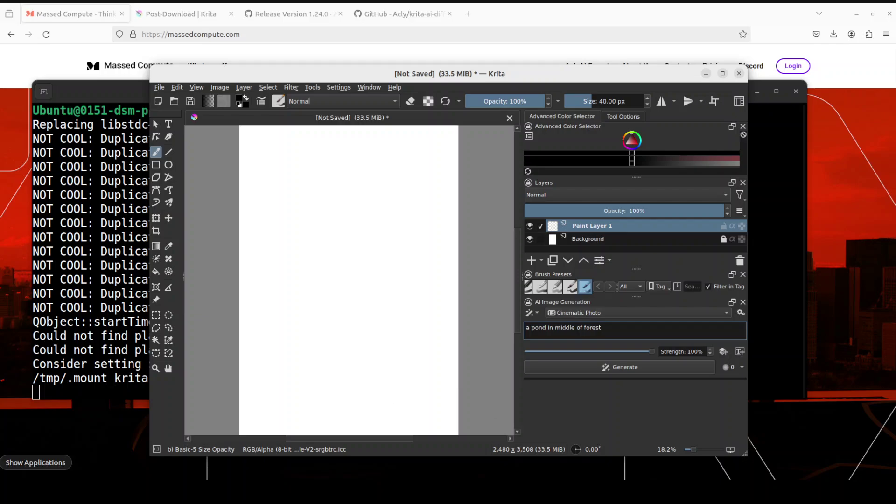
key(Return)
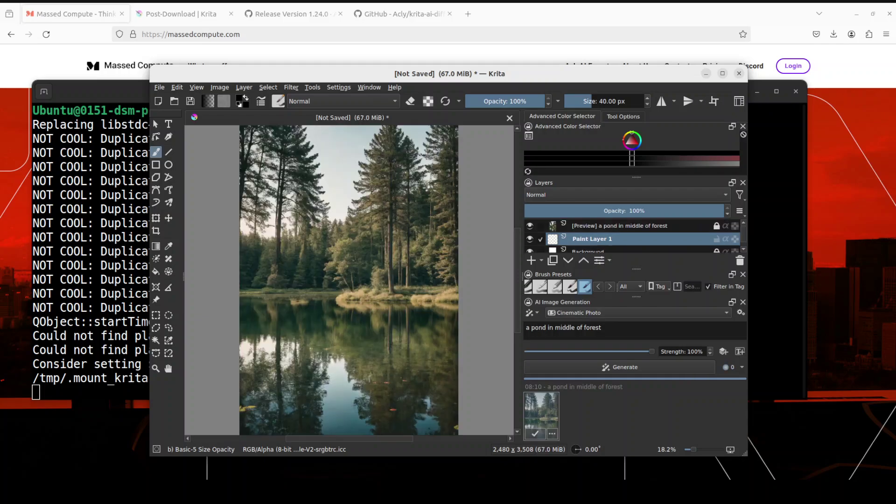
- Maximize Krita, pick dark red, and generate from 'put some gold fish in the pond'
click(722, 74)
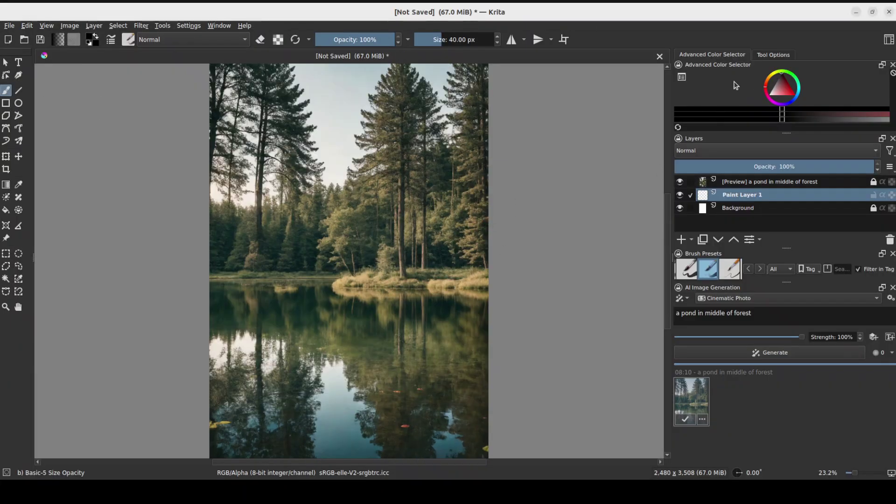
drag(776, 87, 785, 87)
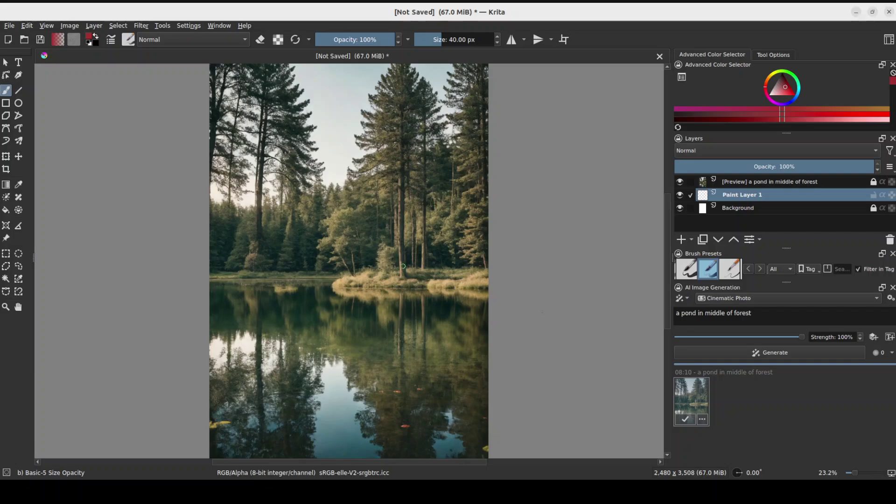
click(760, 314)
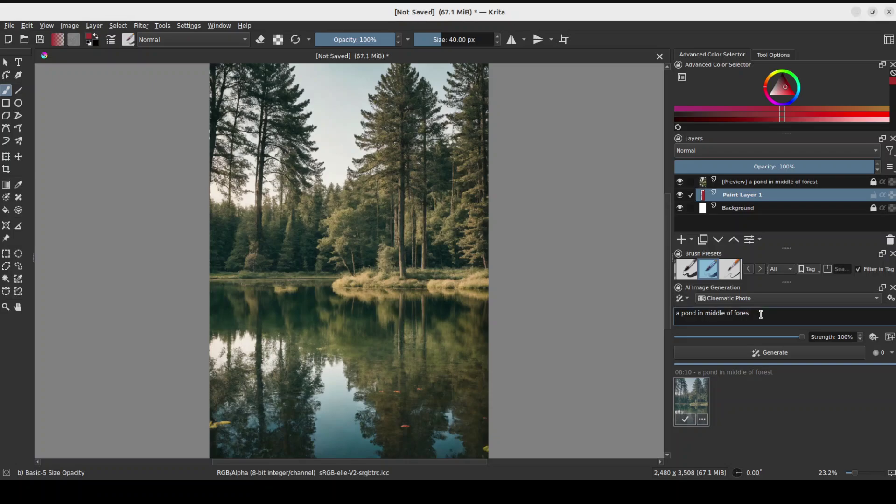
key(BackSpace)
key(BackSpace)
key(BackSpace)
key(BackSpace)
key(BackSpace)
key(BackSpace)
key(BackSpace)
key(BackSpace)
key(BackSpace)
key(BackSpace)
key(BackSpace)
key(BackSpace)
key(BackSpace)
key(BackSpace)
key(BackSpace)
key(BackSpace)
key(BackSpace)
key(BackSpace)
key(BackSpace)
key(BackSpace)
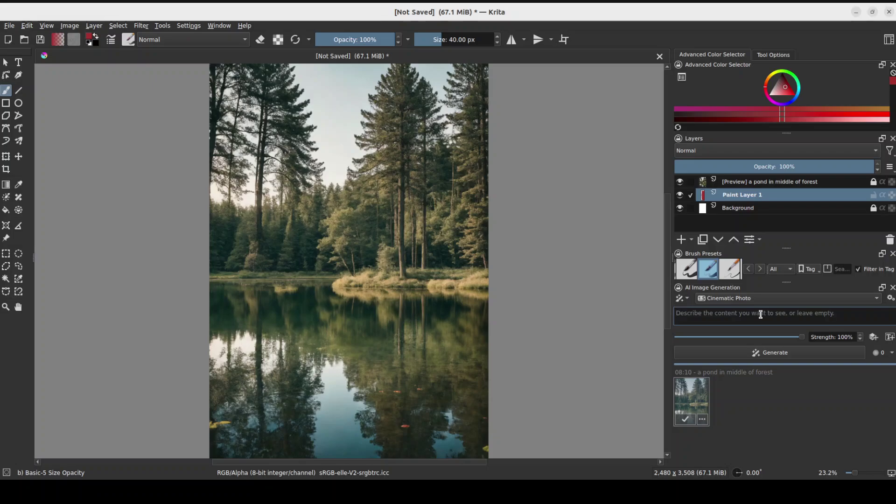
text(put some gold)
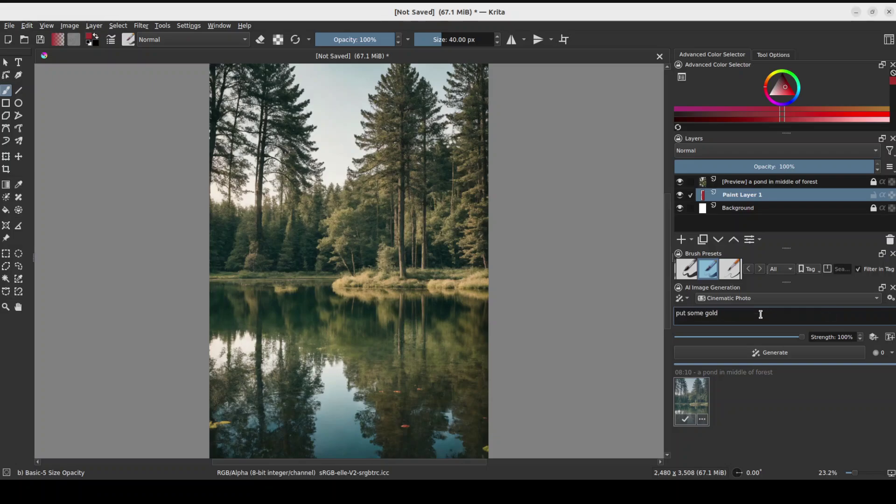
text( fish in the pond)
click(777, 354)
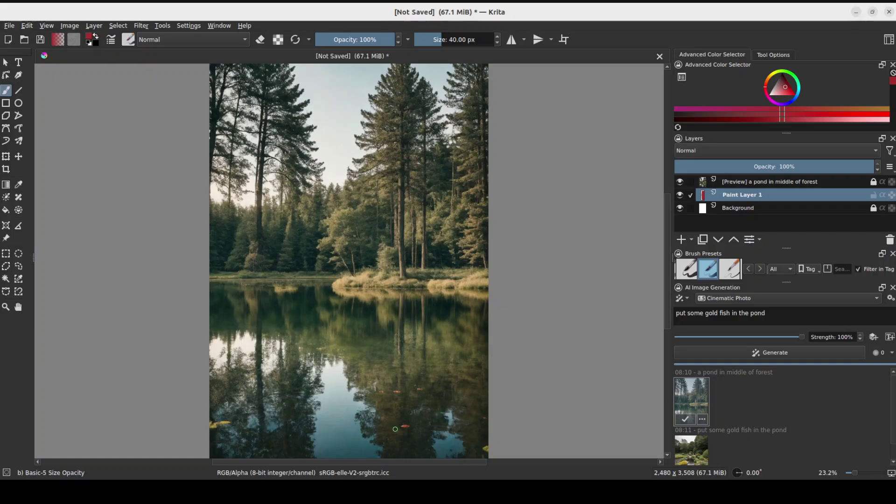
- Replace the prompt with 'put a big crocodile on the edge of the pond' and generate
click(774, 312)
drag(765, 313, 663, 312)
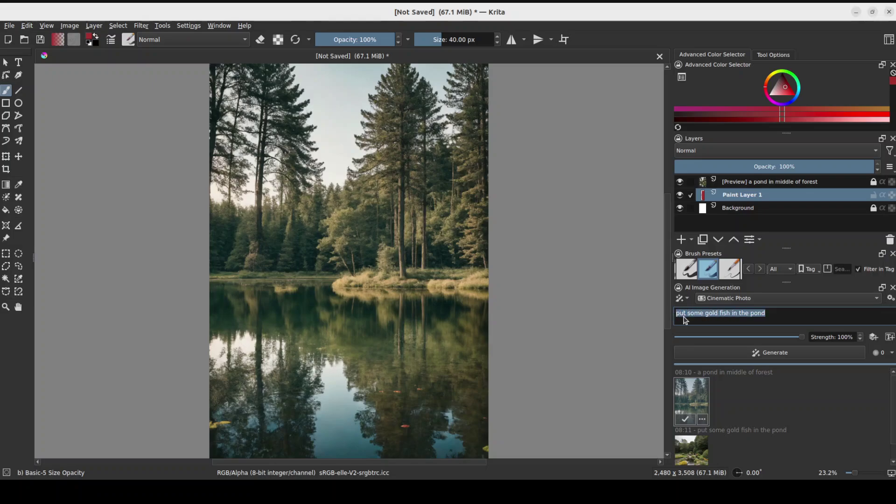
text(pu)
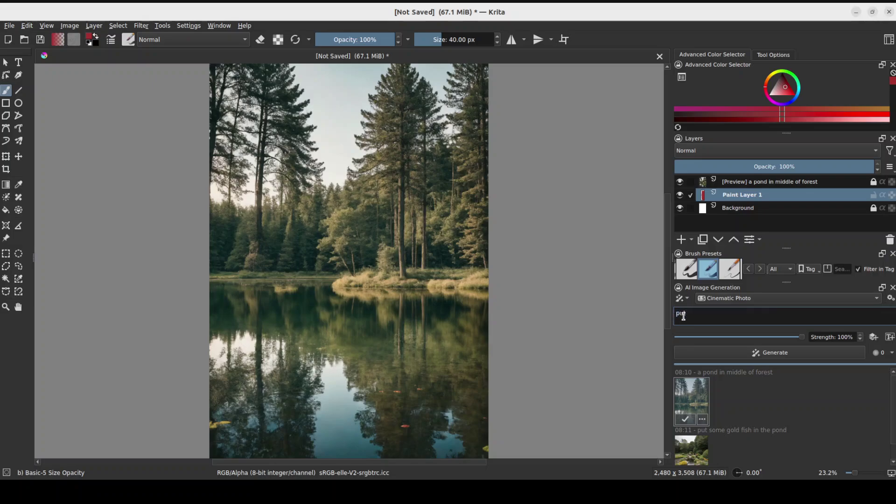
text(t a big crocodile on the bank of the po)
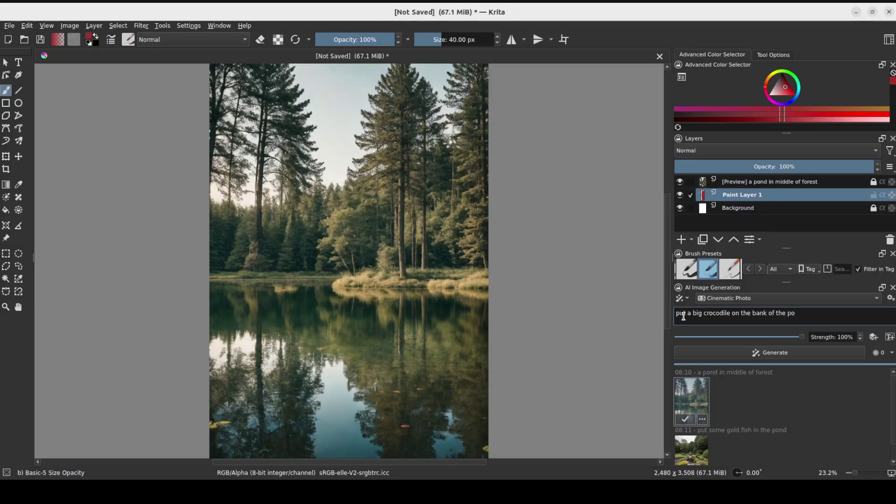
text(nd)
drag(755, 313, 765, 313)
key(BackSpace)
key(BackSpace)
key(Delete)
text(edge)
click(777, 354)
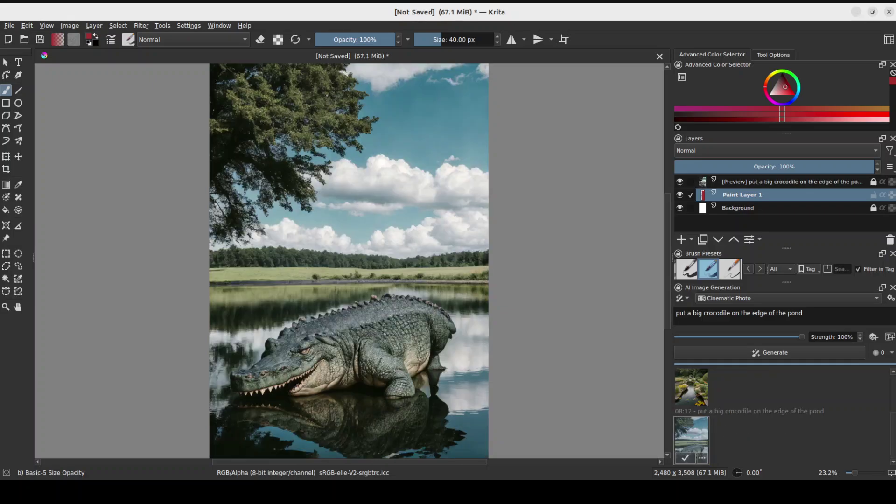
- Browse back through earlier AI generation results, then paint a short horizontal stroke on Paint Layer 1
scroll(784, 417, up, 3)
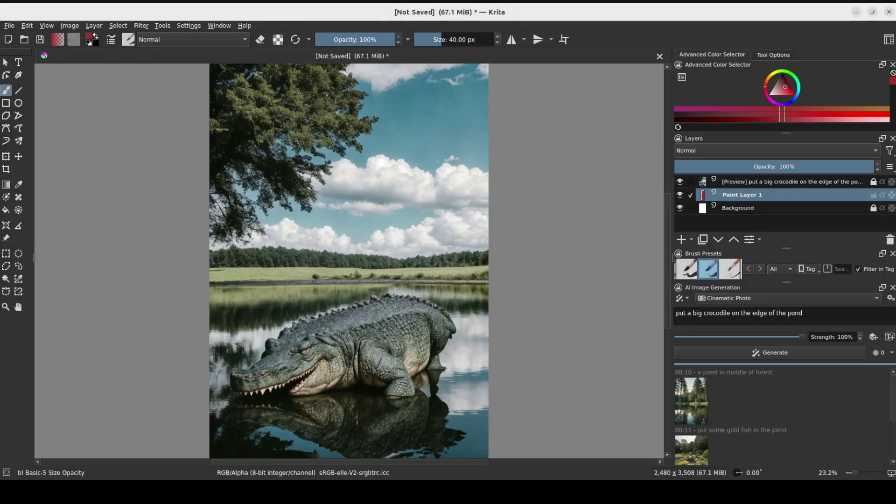
scroll(894, 400, down, 3)
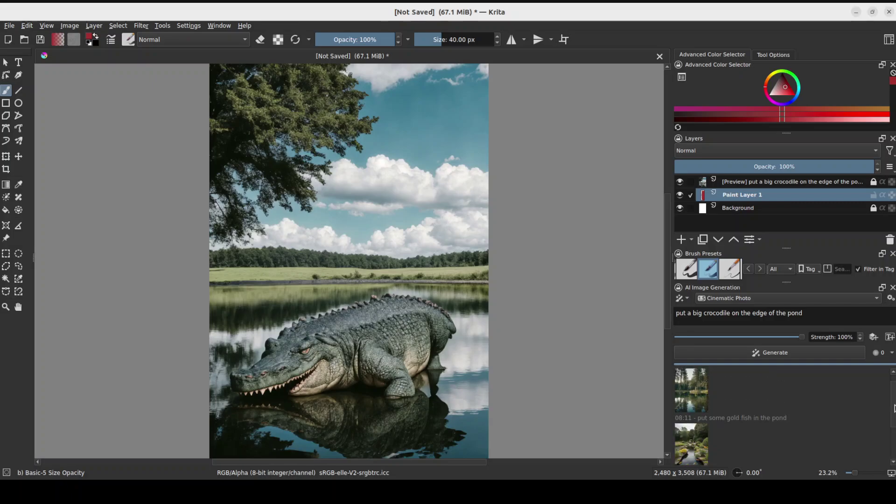
scroll(893, 375, up, 3)
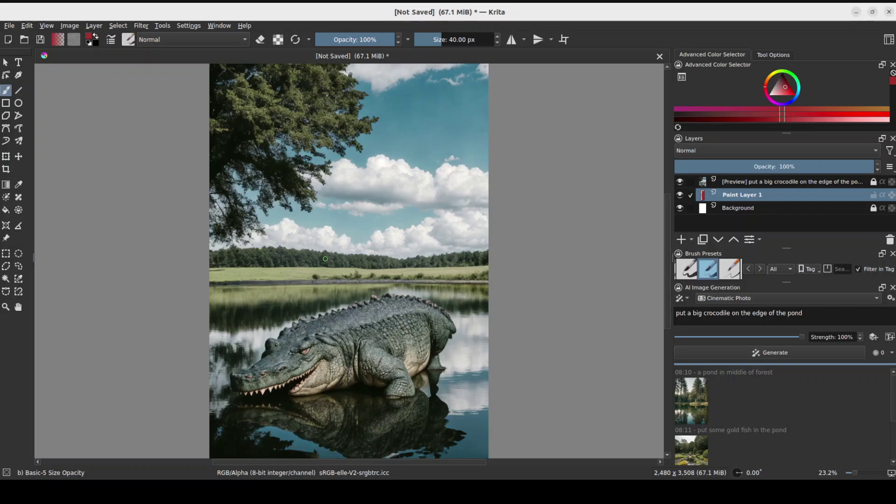
drag(325, 258, 354, 258)
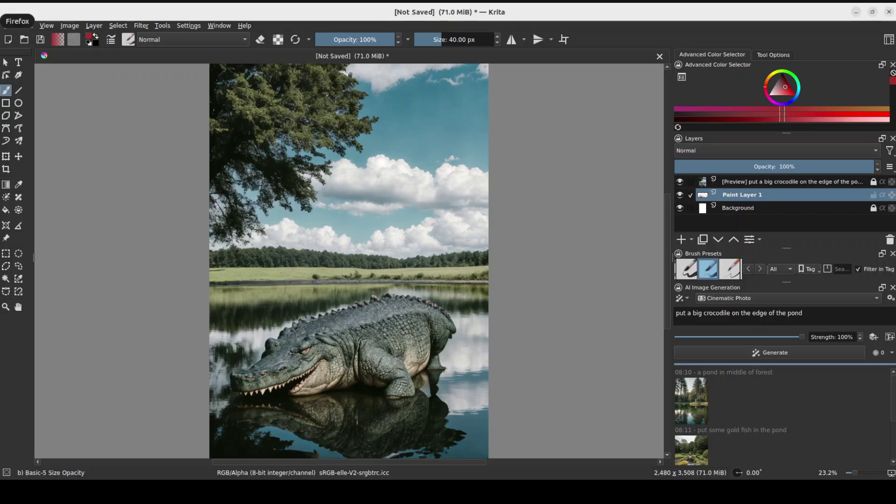
- Preview the goldfish pond result on the canvas
click(695, 452)
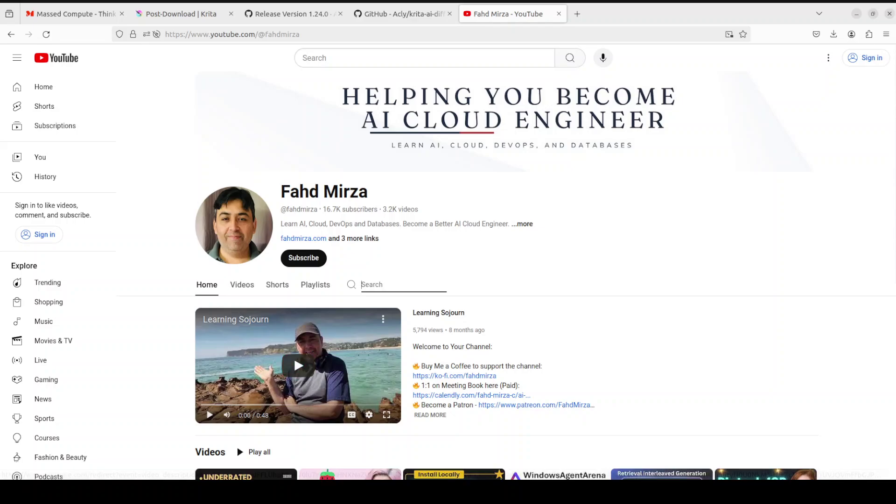
scroll(506, 280, down, 5)
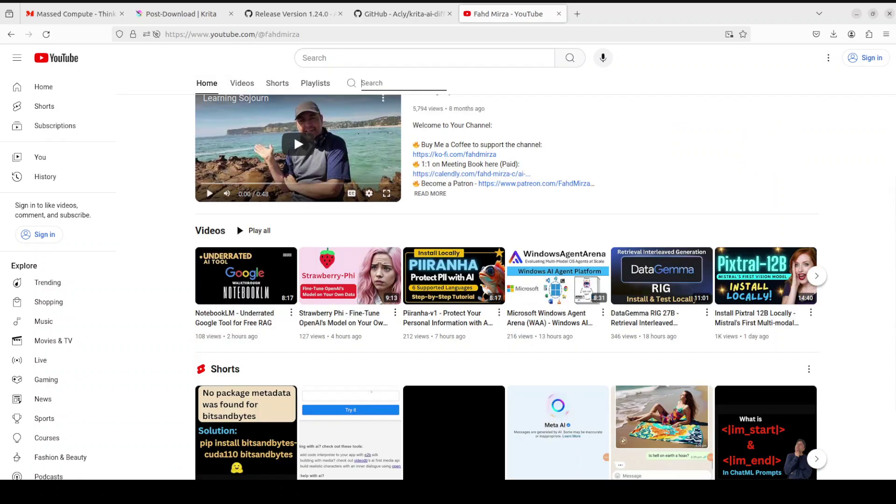
scroll(506, 280, up, 5)
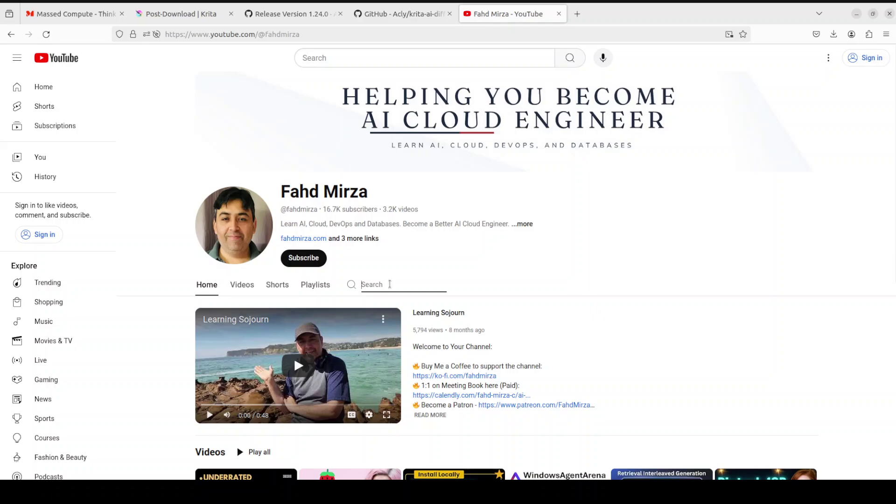
- Search the YouTube channel for 'comfyui' and browse the listed ComfyUI tutorial videos
text(comfyui)
key(Return)
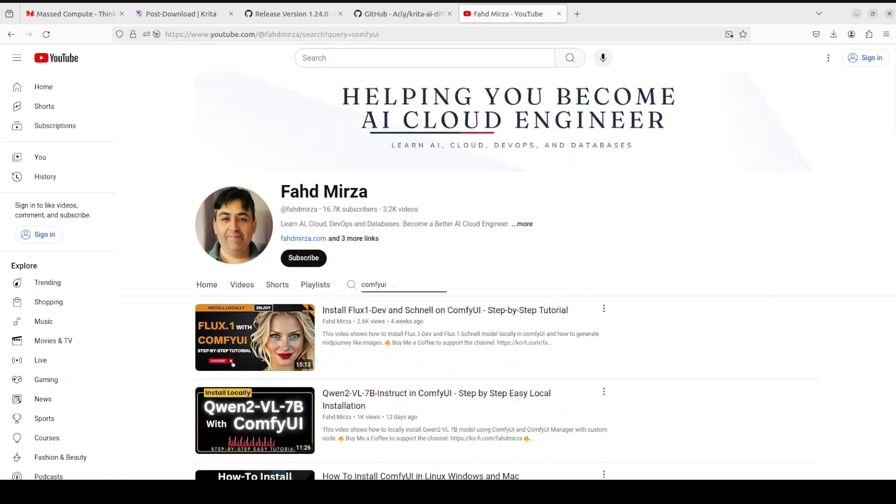
scroll(555, 370, down, 5)
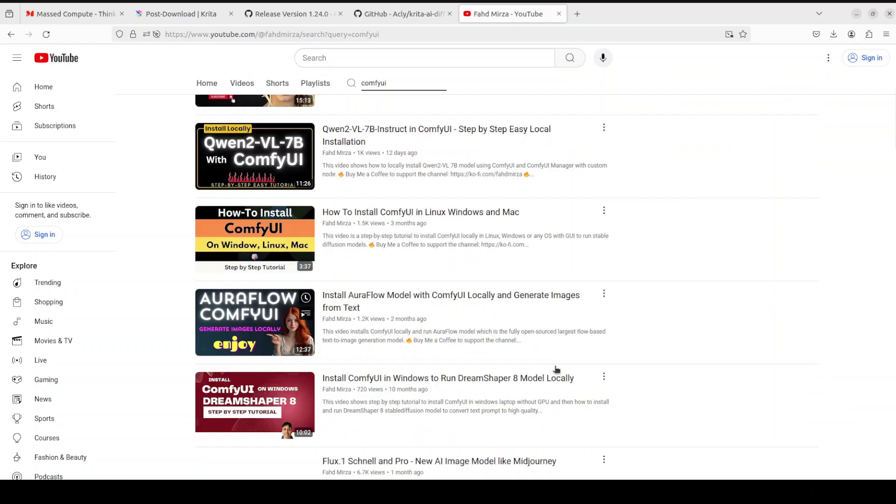
scroll(556, 369, down, 7)
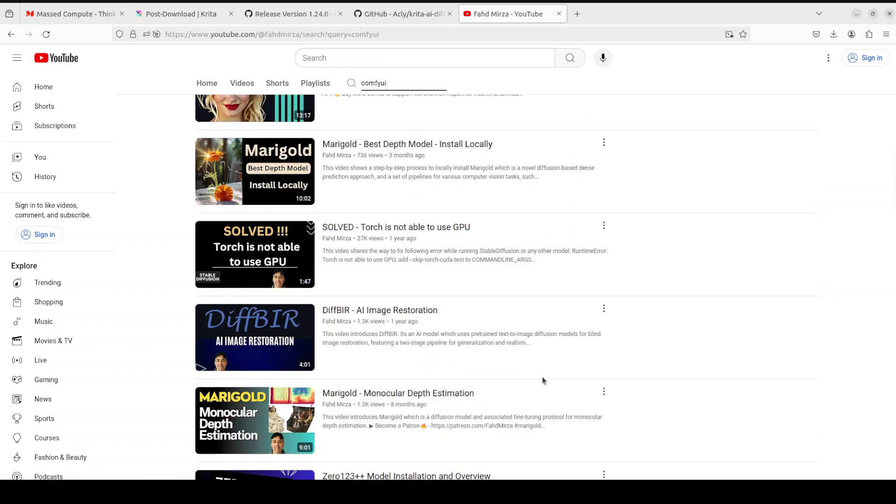
scroll(542, 379, up, 12)
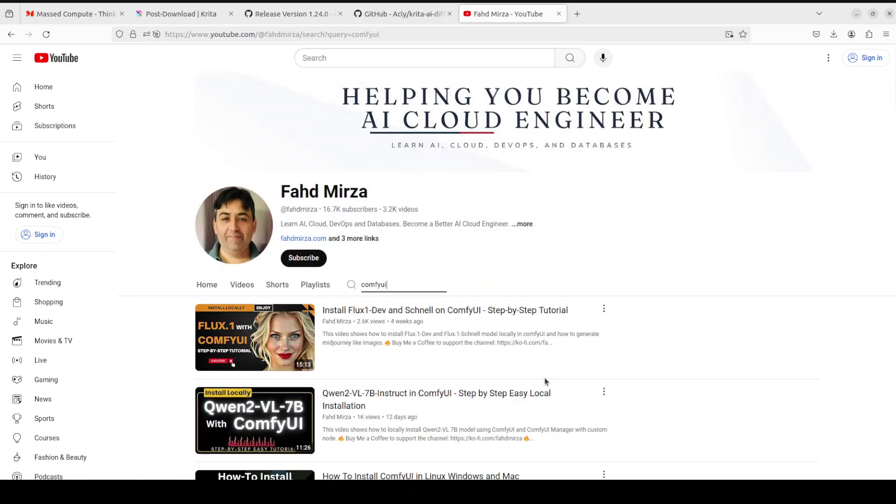